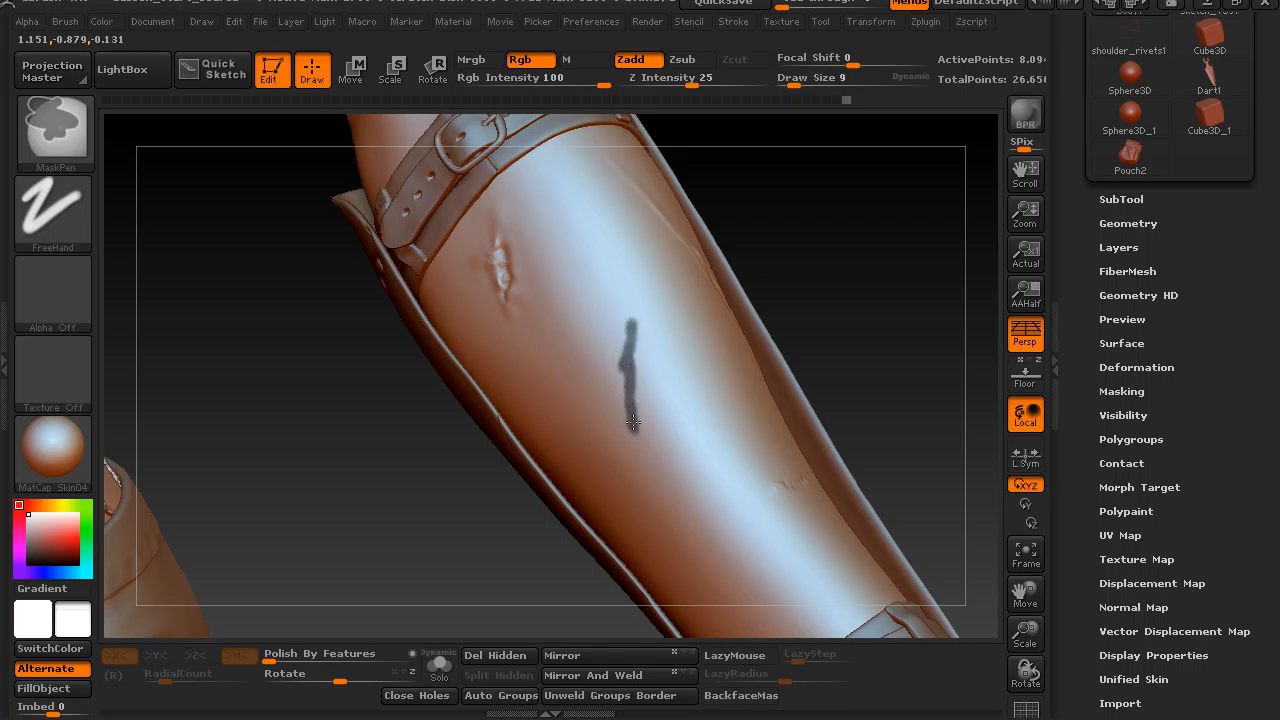
Refine the thin lengthwise mask on the forearm into a tapered scar shape and invert the mask.
drag(804, 267, 826, 283)
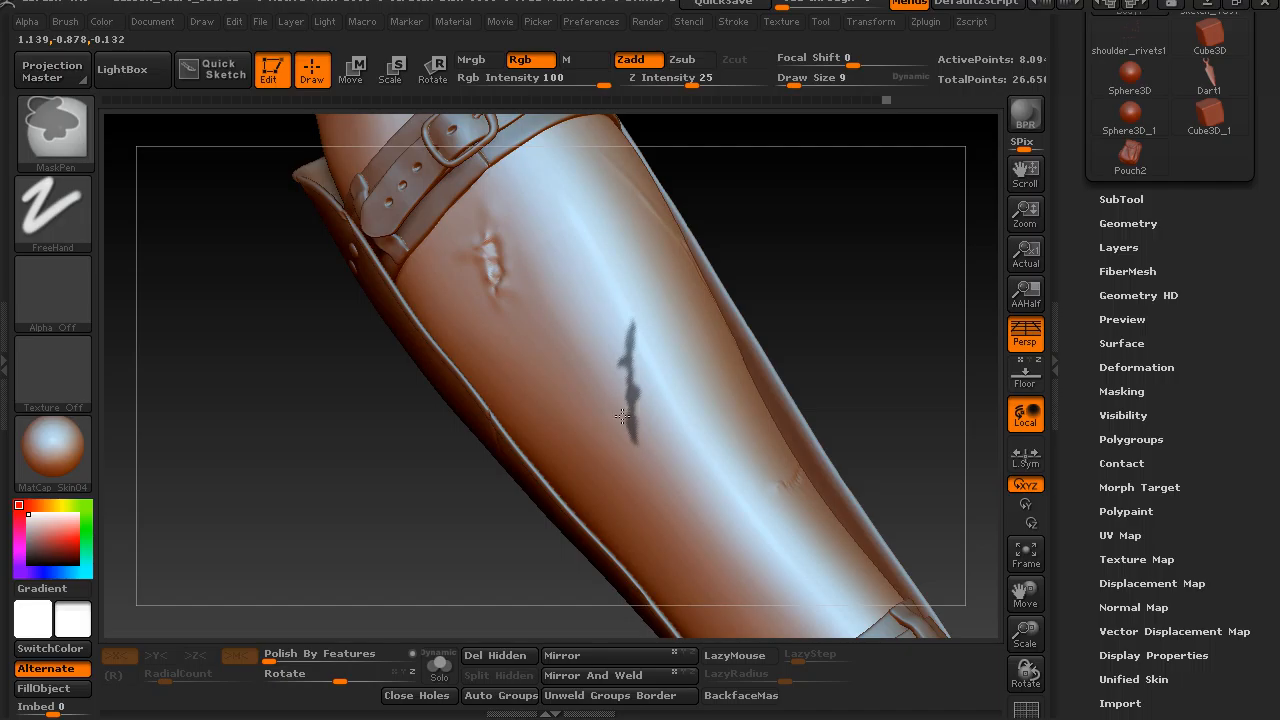
ctrl+alt+drag(643, 424, 642, 436)
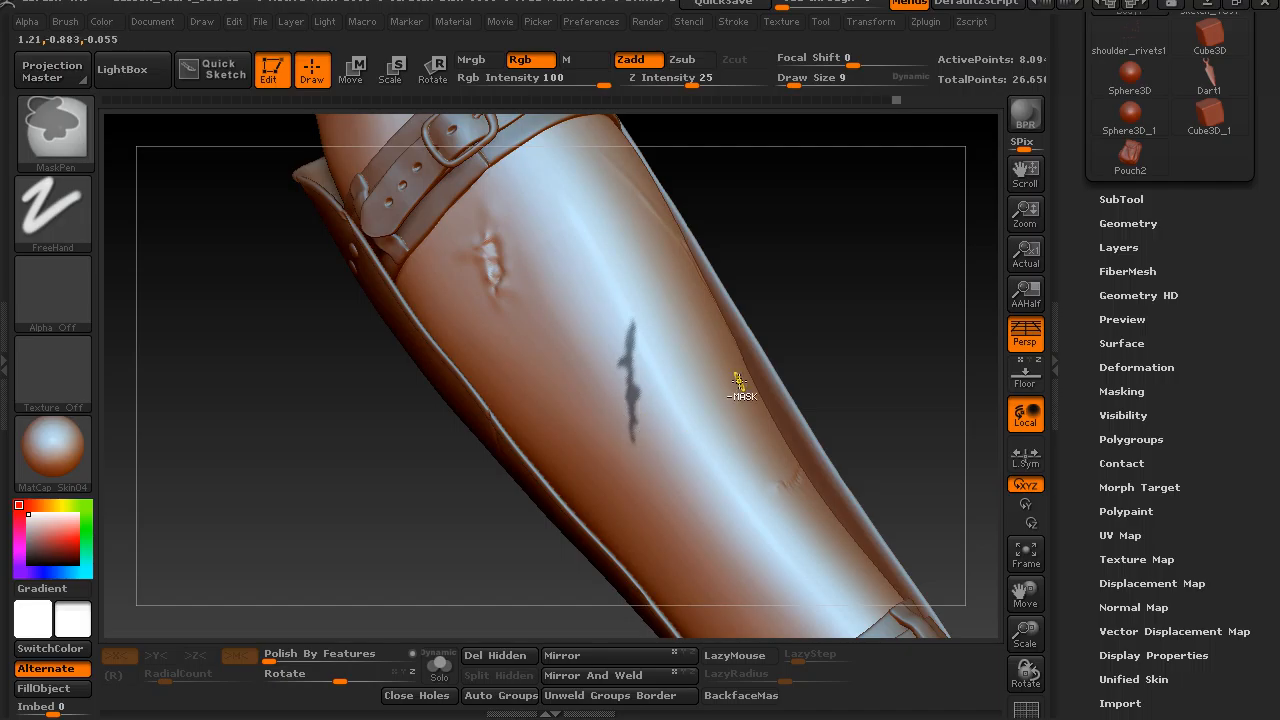
mouse_move(791, 257)
alt+mouse_down()
mouse_move(814, 246)
mouse_move(793, 275)
mouse_move(816, 258)
alt+mouse_up()
ctrl+click(786, 277)
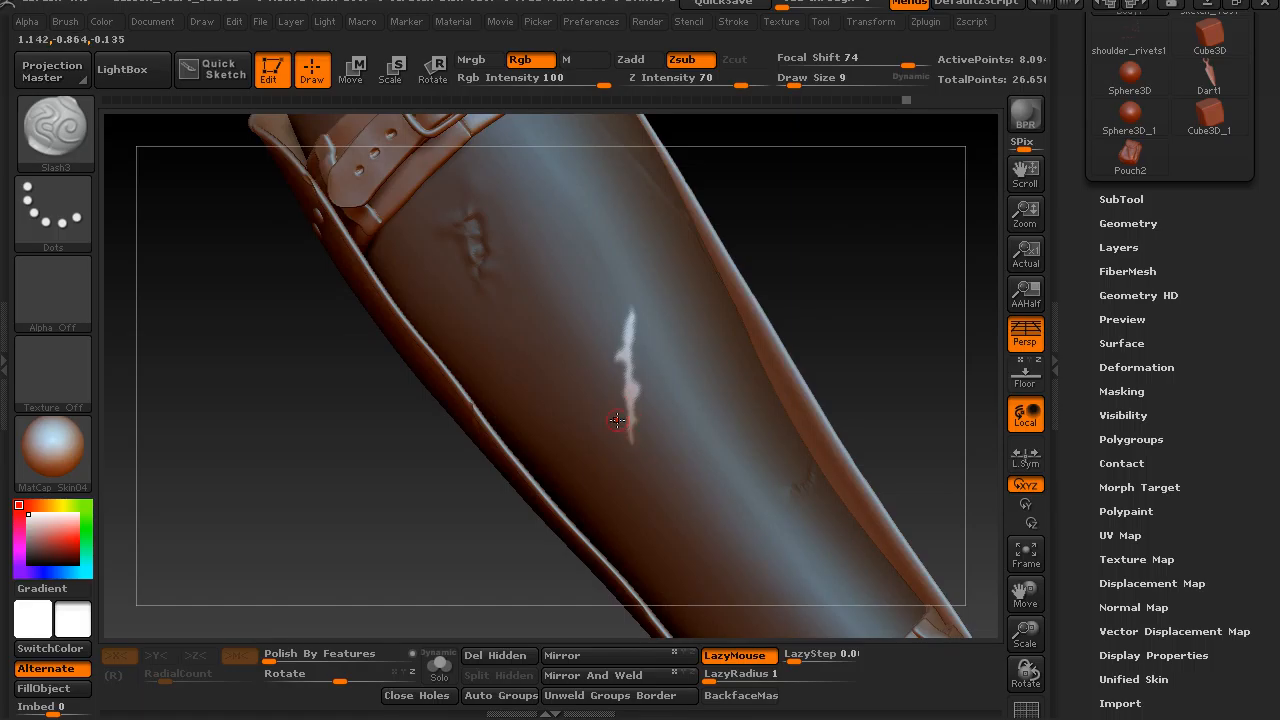
Sculpt rough, uneven clay detail inside the unmasked scar shape on the forearm with the ClayBuildup brush.
key(b)
key(c)
key(b)
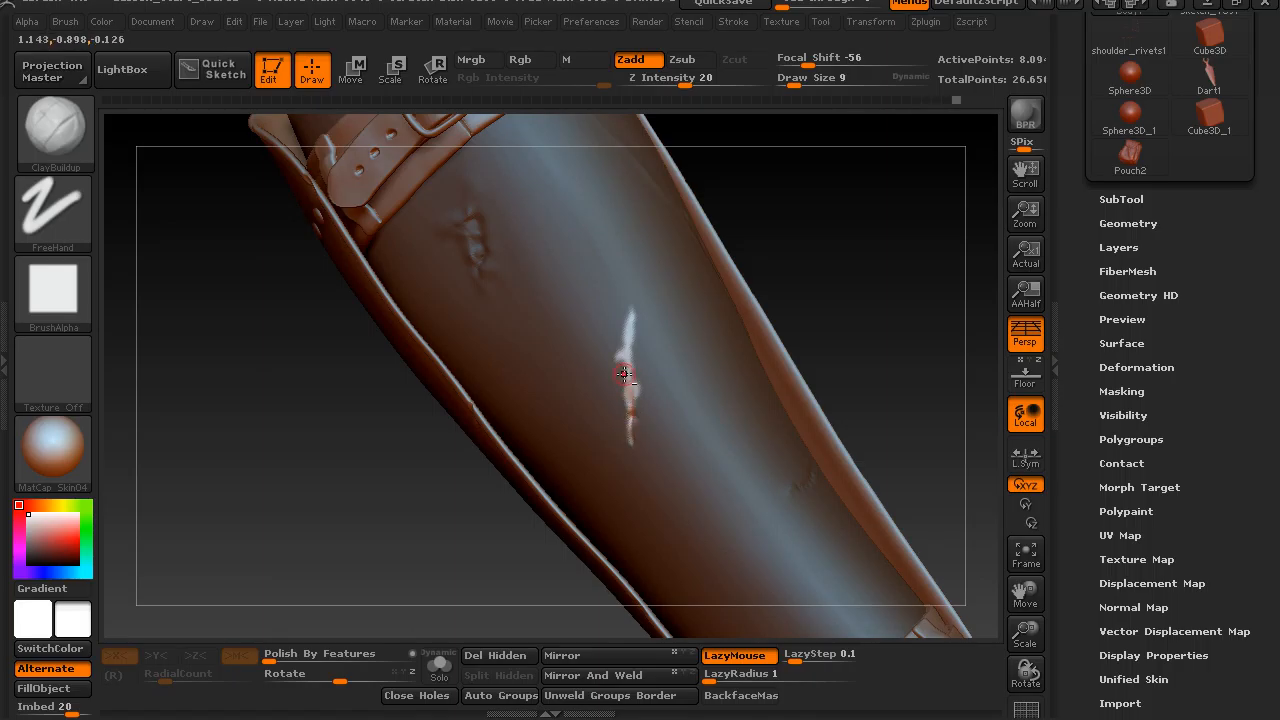
alt+drag(633, 384, 623, 360)
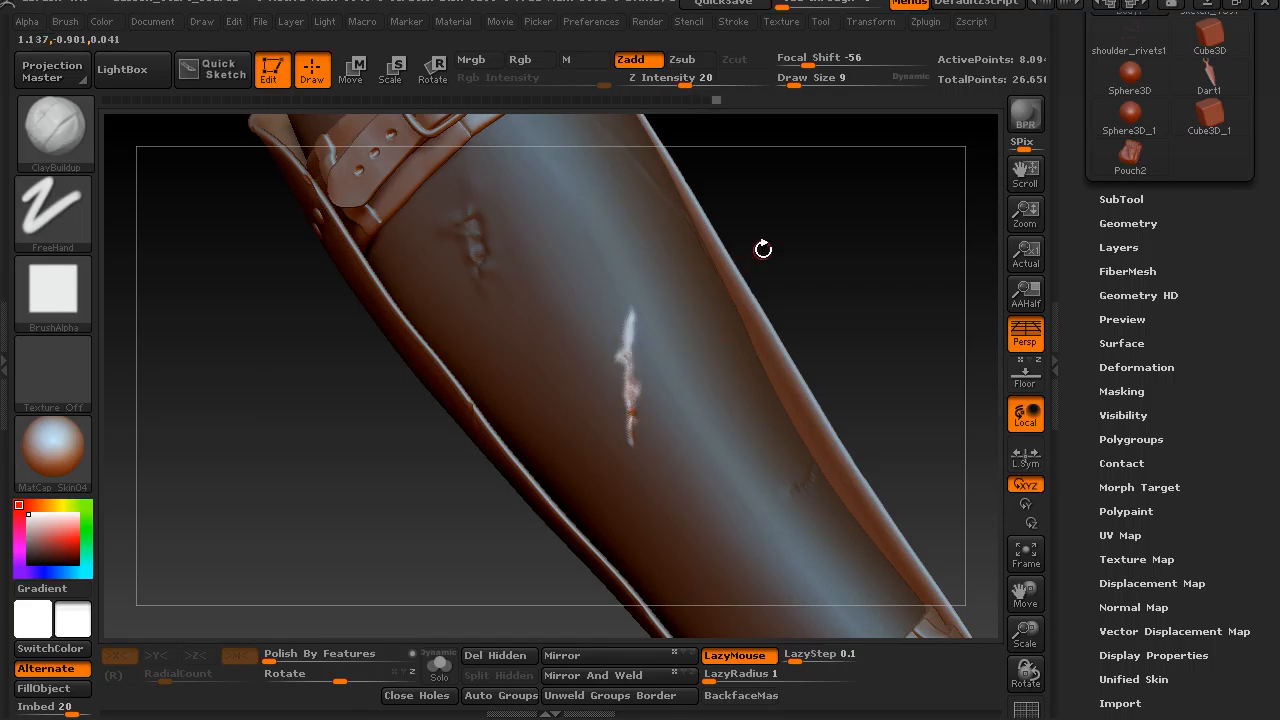
drag(781, 225, 801, 228)
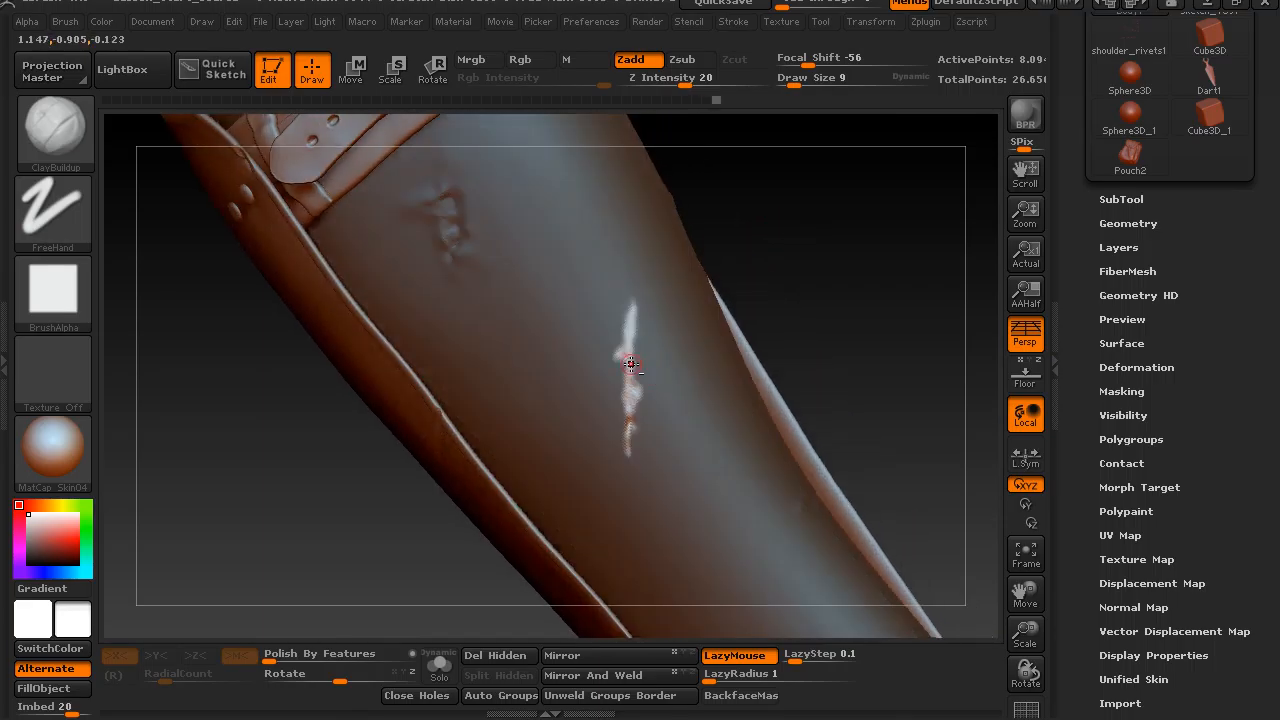
mouse_move(628, 338)
alt+mouse_down()
mouse_move(631, 311)
mouse_move(625, 401)
alt+mouse_up()
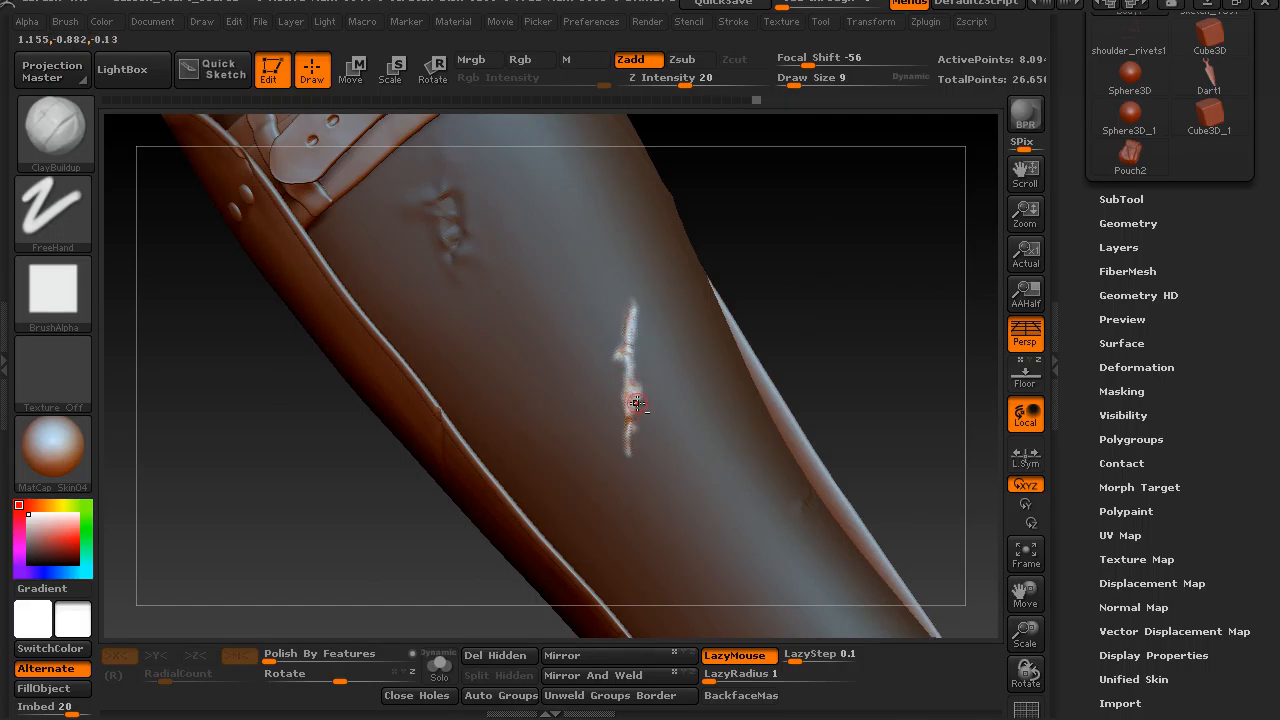
Invert the mask so the scar is protected and build up raised skin along both edges and the tips.
ctrl+click(783, 279)
mouse_move(787, 295)
mouse_down()
mouse_move(773, 275)
mouse_move(789, 266)
mouse_move(628, 425)
mouse_move(624, 380)
mouse_move(621, 393)
mouse_up()
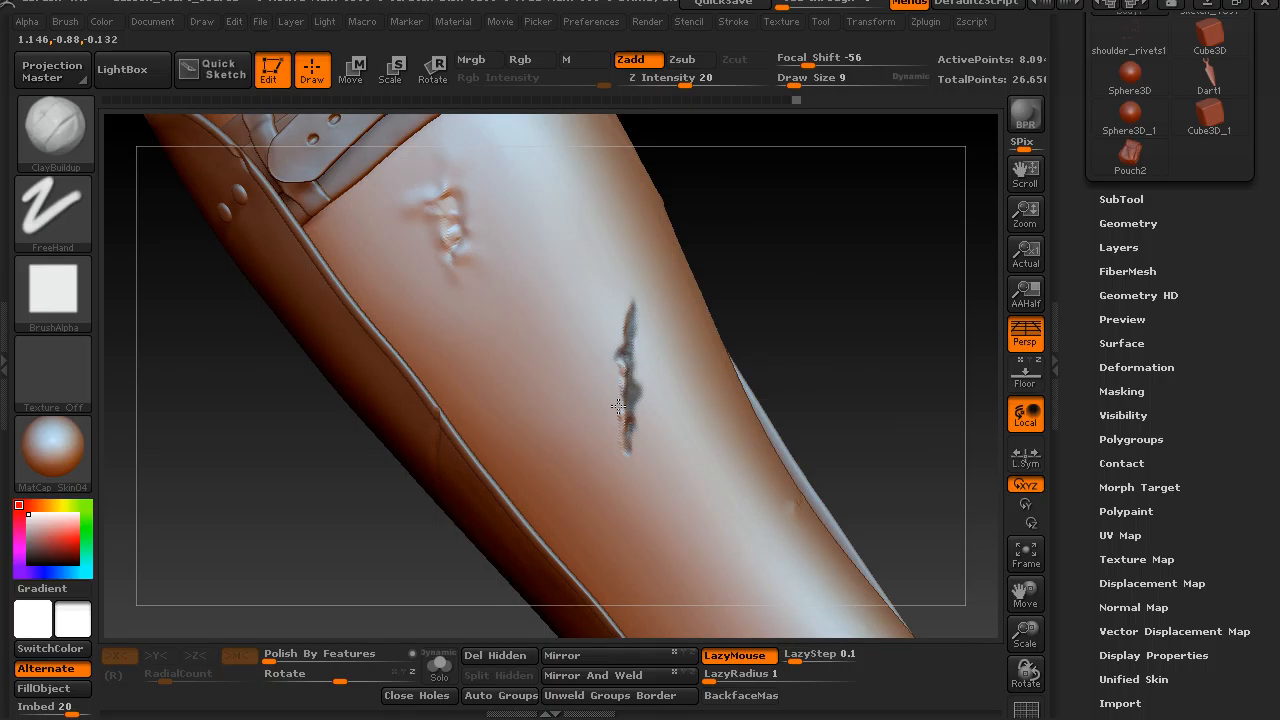
drag(622, 451, 634, 475)
drag(639, 408, 637, 413)
drag(635, 310, 639, 299)
drag(780, 243, 757, 260)
key(ctrl)
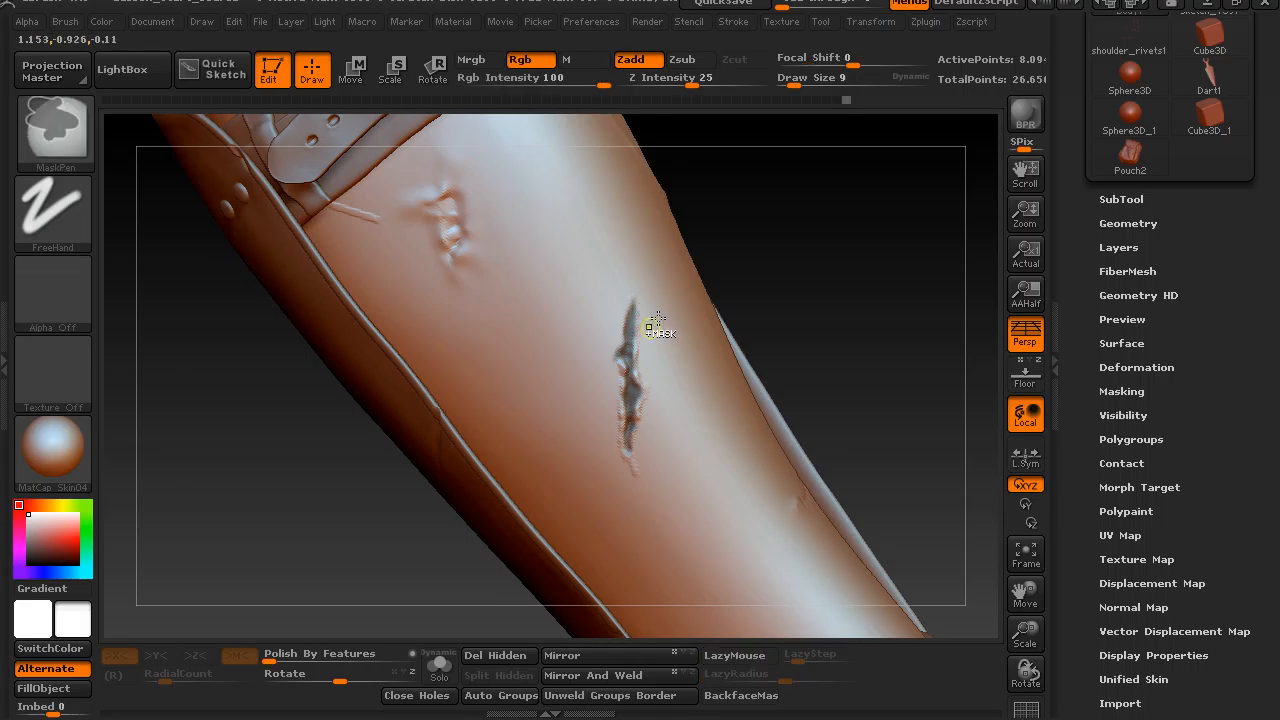
drag(762, 221, 766, 229)
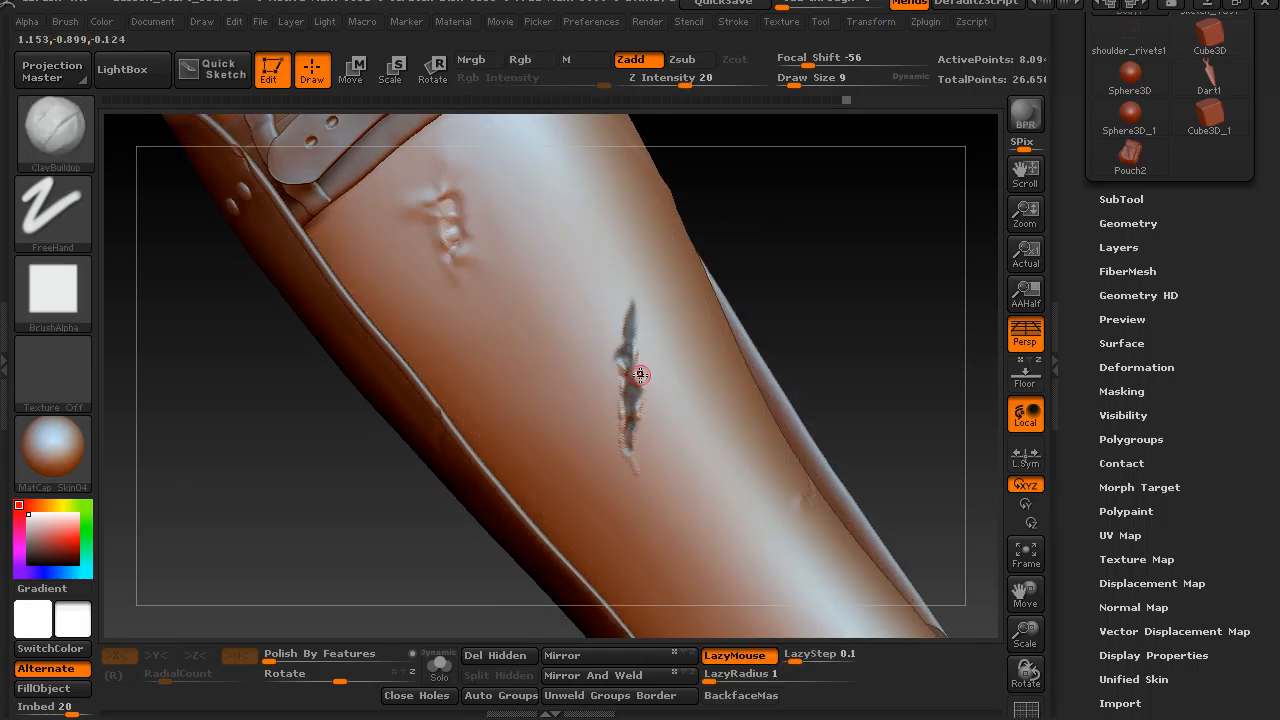
drag(776, 256, 769, 263)
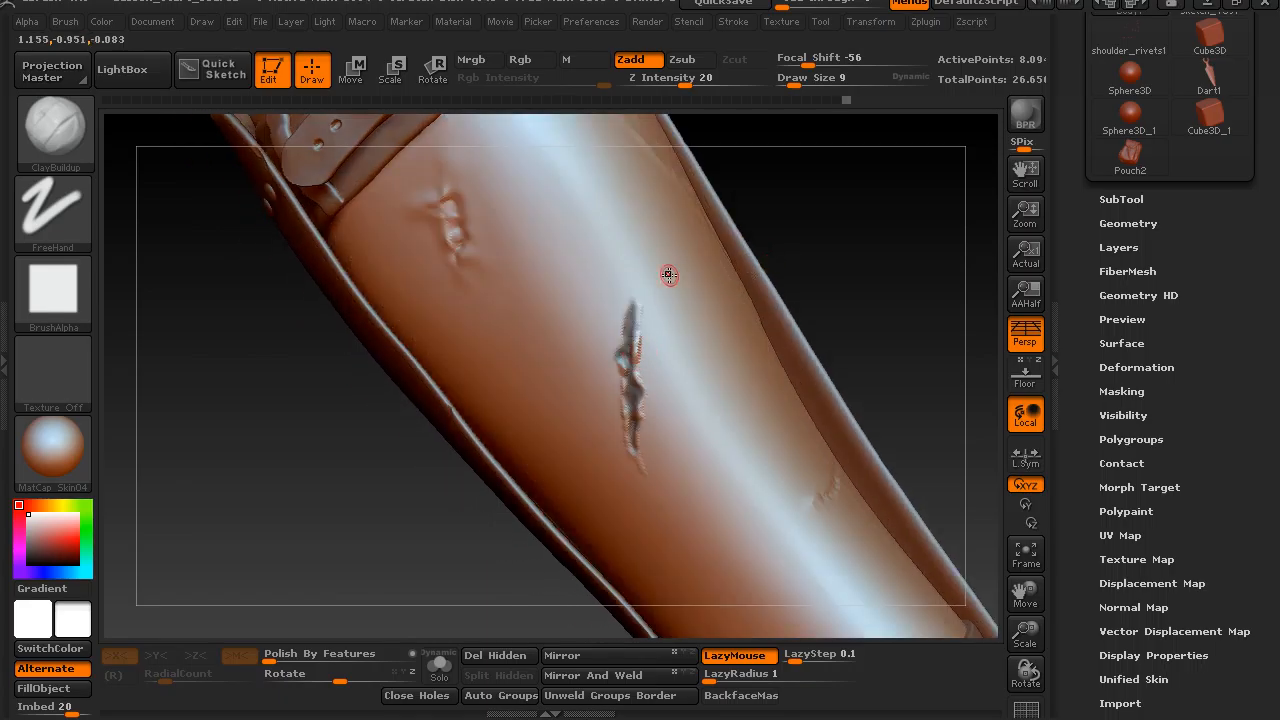
Add more clay around the masked forearm scar and smooth its raised rim and upper tip.
key(ctrl)
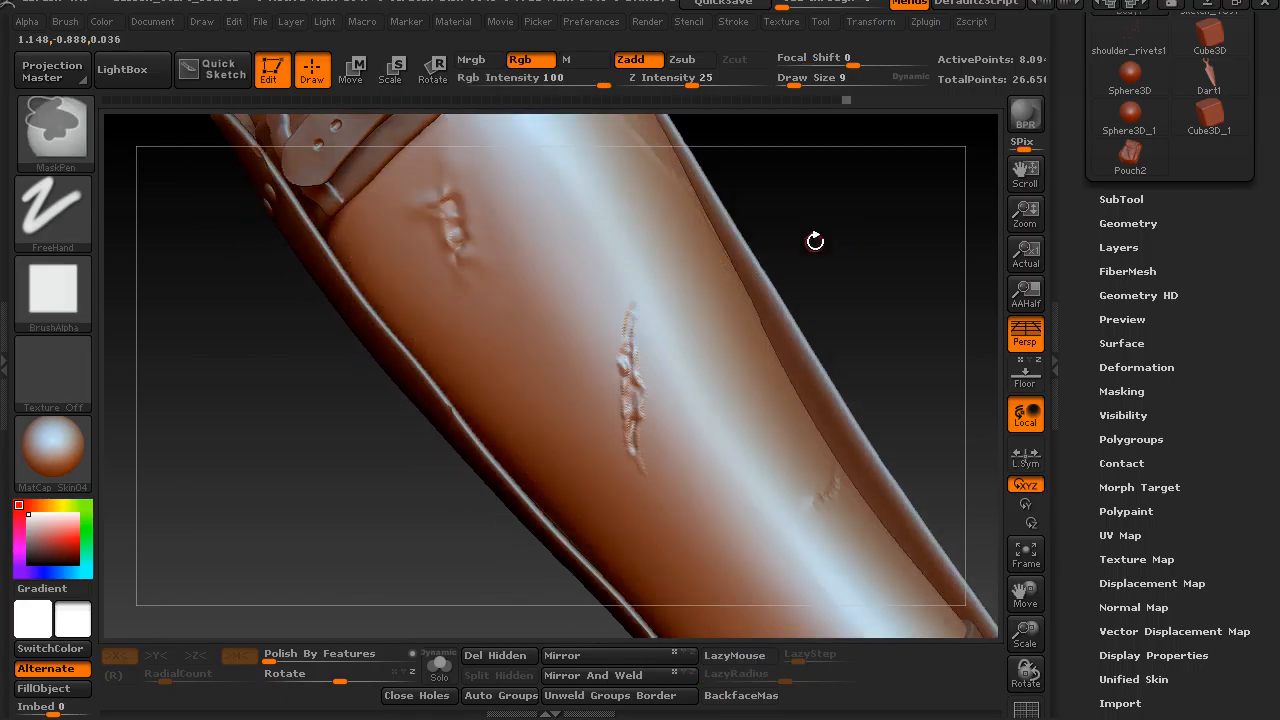
key(l)
key(shift+d)
key(d)
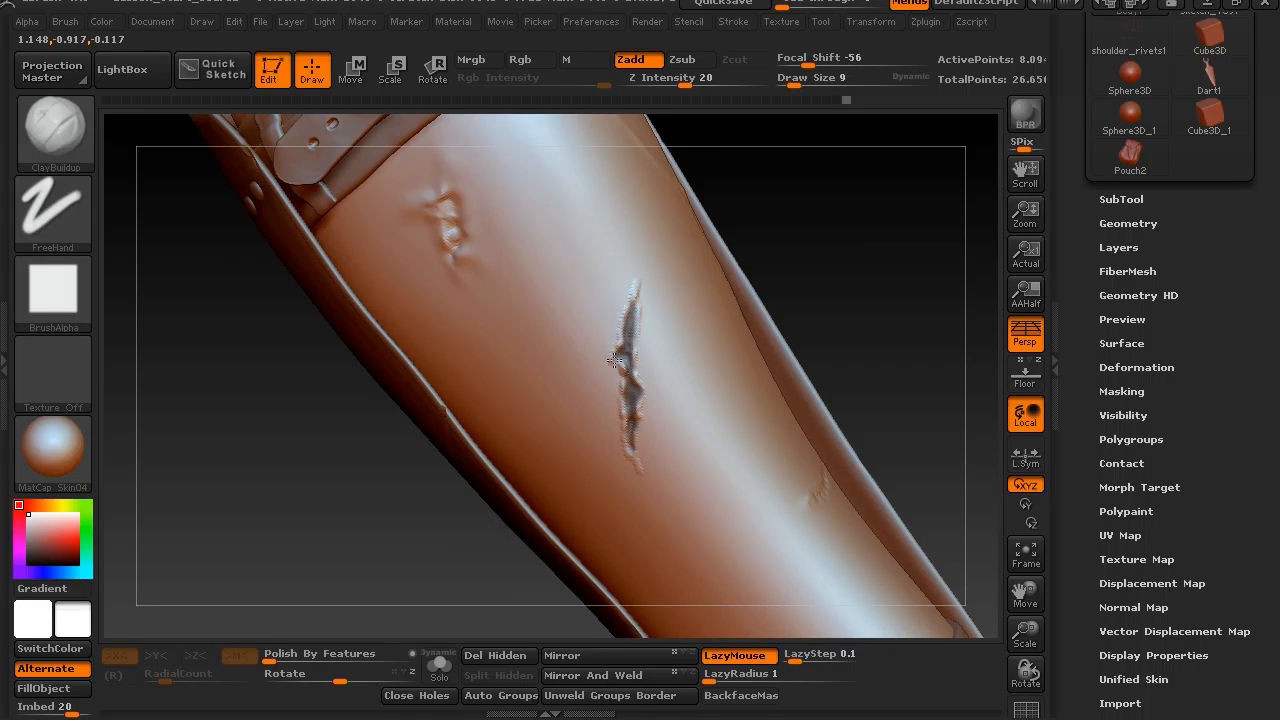
key(shift)
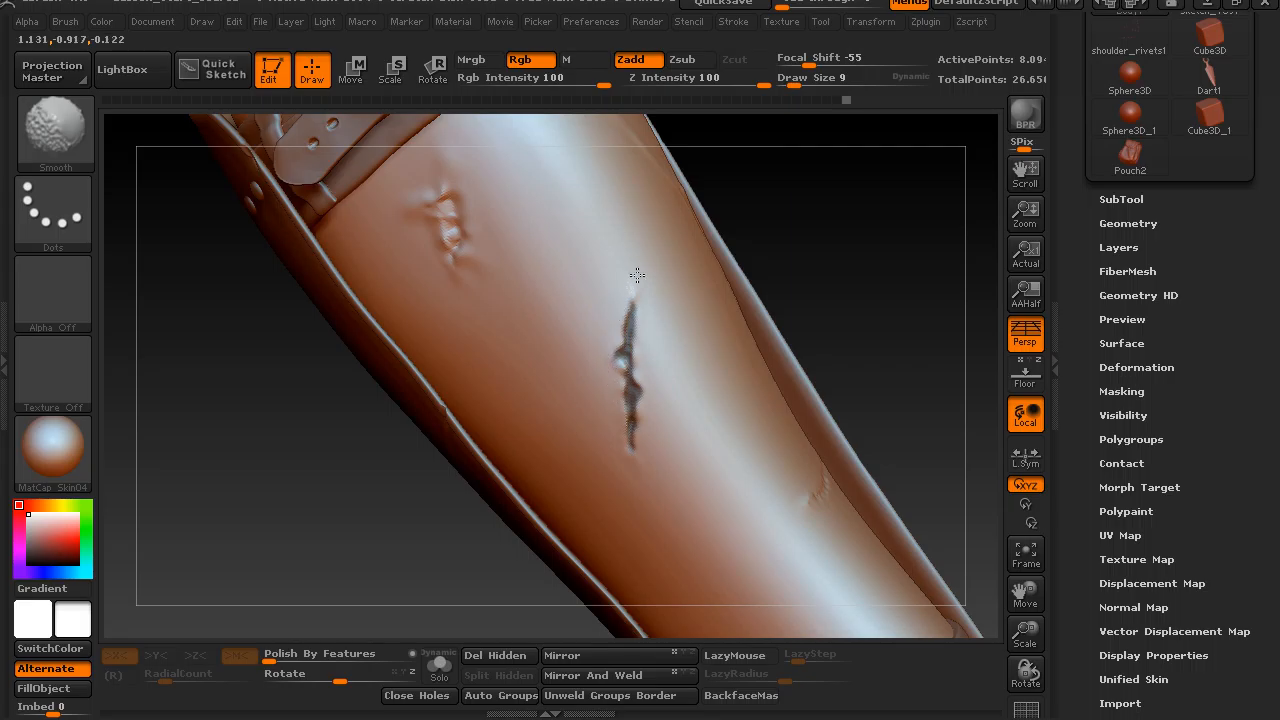
shift+drag(633, 265, 671, 289)
Clear the mask and soften the forearm scar along its length.
mouse_move(849, 265)
mouse_down()
mouse_move(834, 240)
mouse_move(869, 266)
mouse_move(866, 323)
mouse_move(834, 254)
mouse_move(837, 269)
mouse_move(795, 292)
mouse_up()
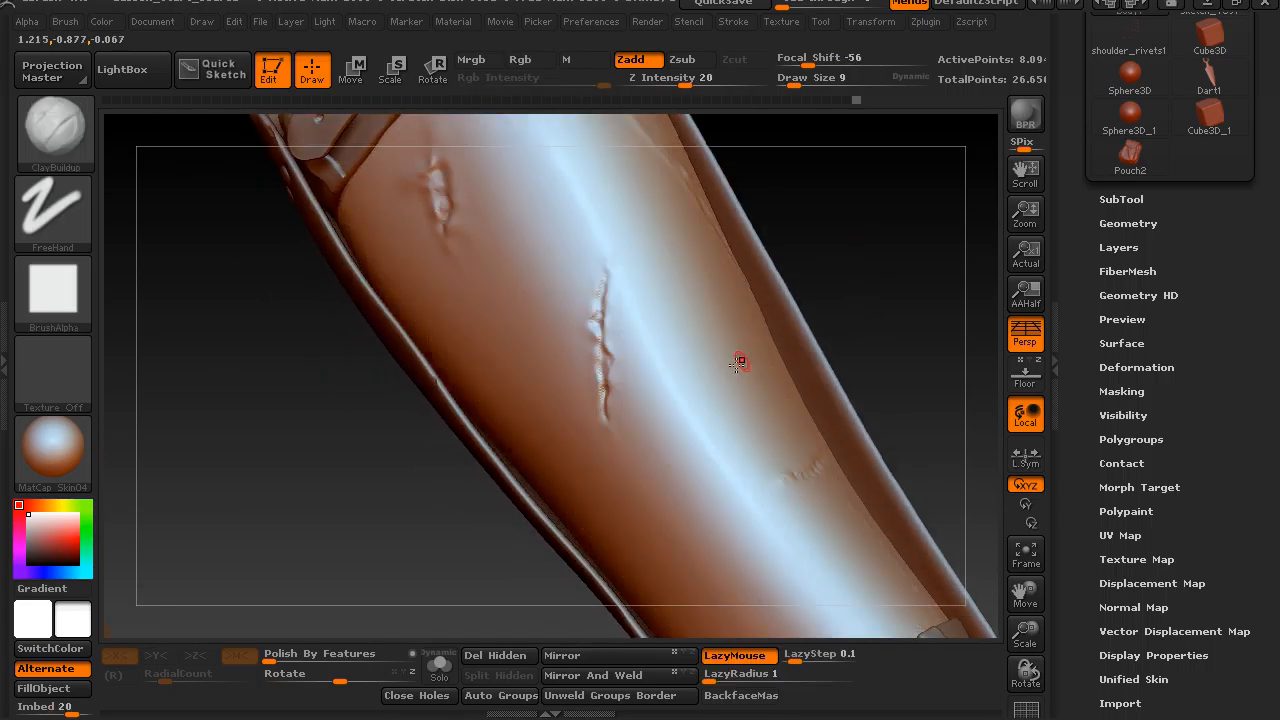
mouse_move(603, 403)
shift+mouse_down()
mouse_move(604, 414)
mouse_move(602, 278)
shift+mouse_up()
mouse_move(842, 243)
mouse_down()
mouse_move(877, 243)
mouse_move(840, 250)
mouse_up()
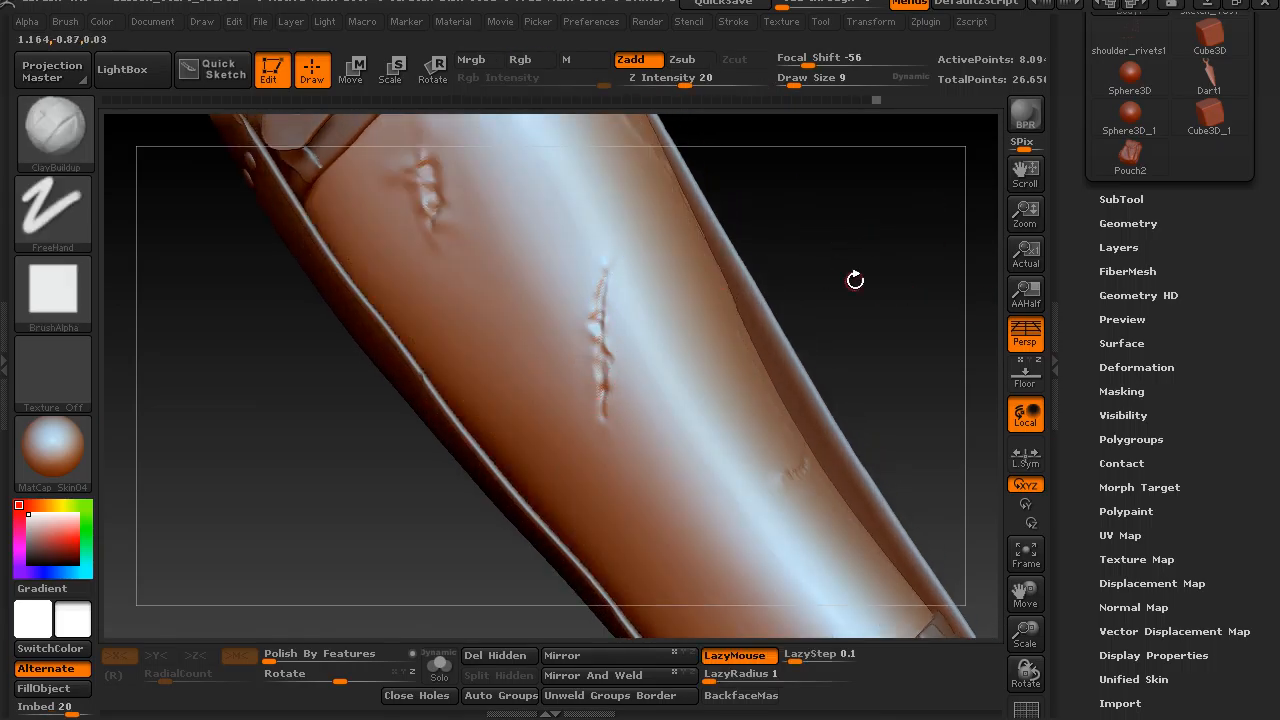
Stop recording on the untitled sculpt layer and vary its intensity to compare the forearm with and without the scar.
drag(1077, 340, 1077, 244)
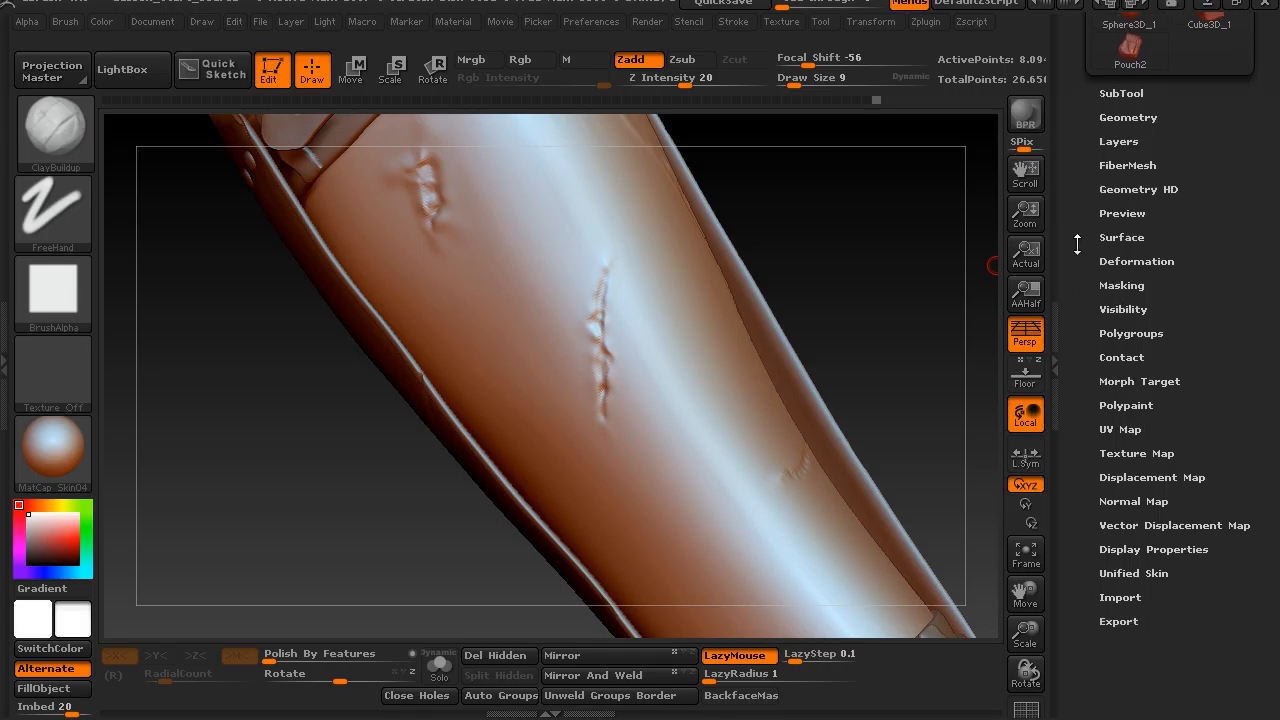
click(1117, 140)
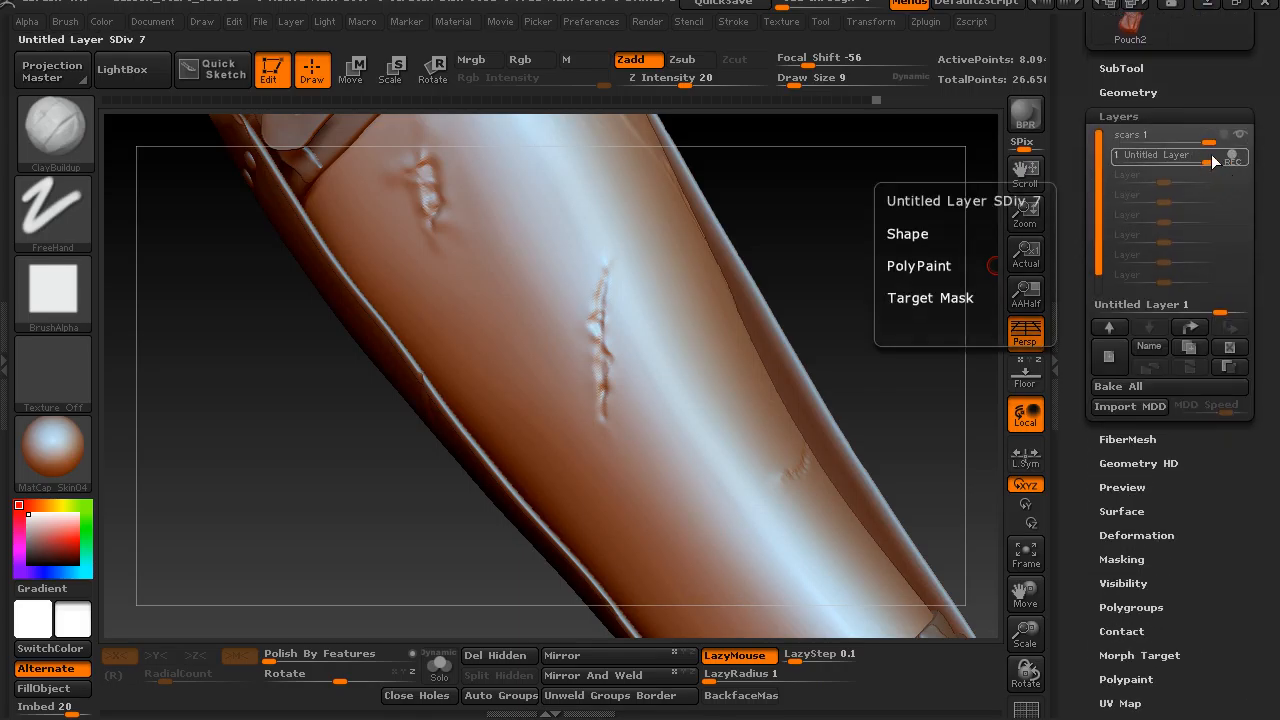
click(1226, 161)
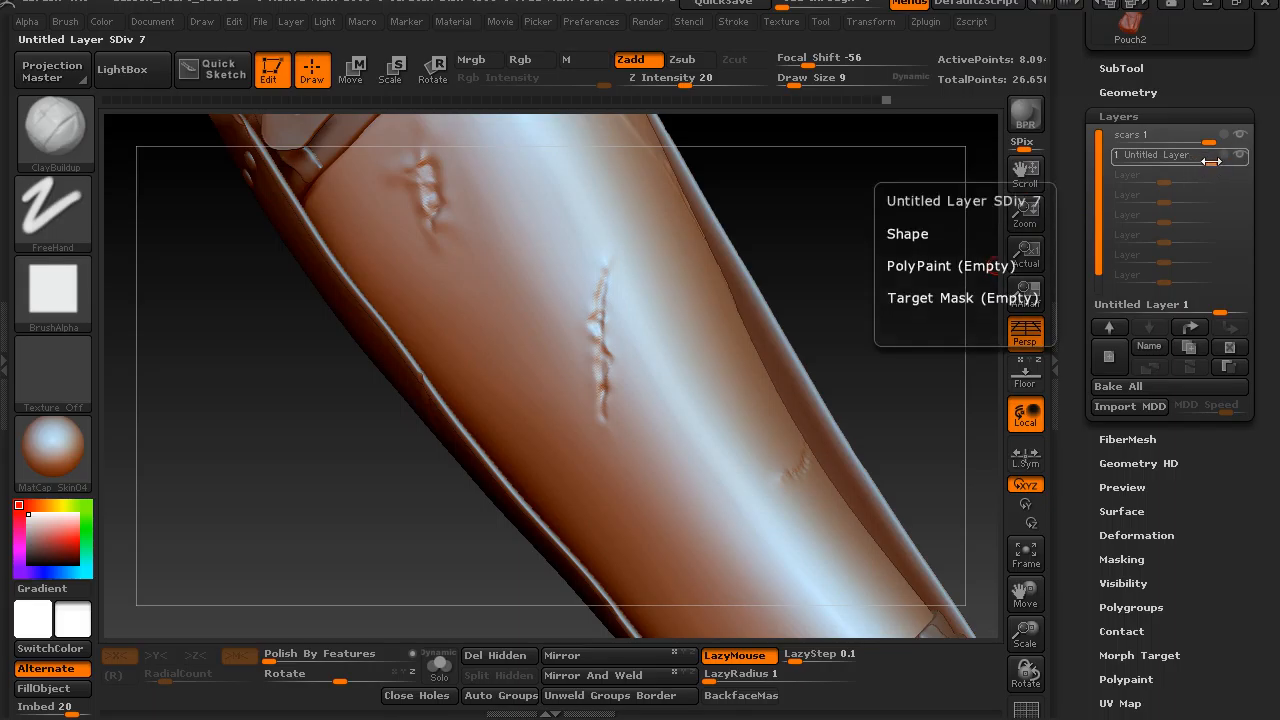
drag(1188, 162, 1184, 172)
drag(1182, 219, 1178, 224)
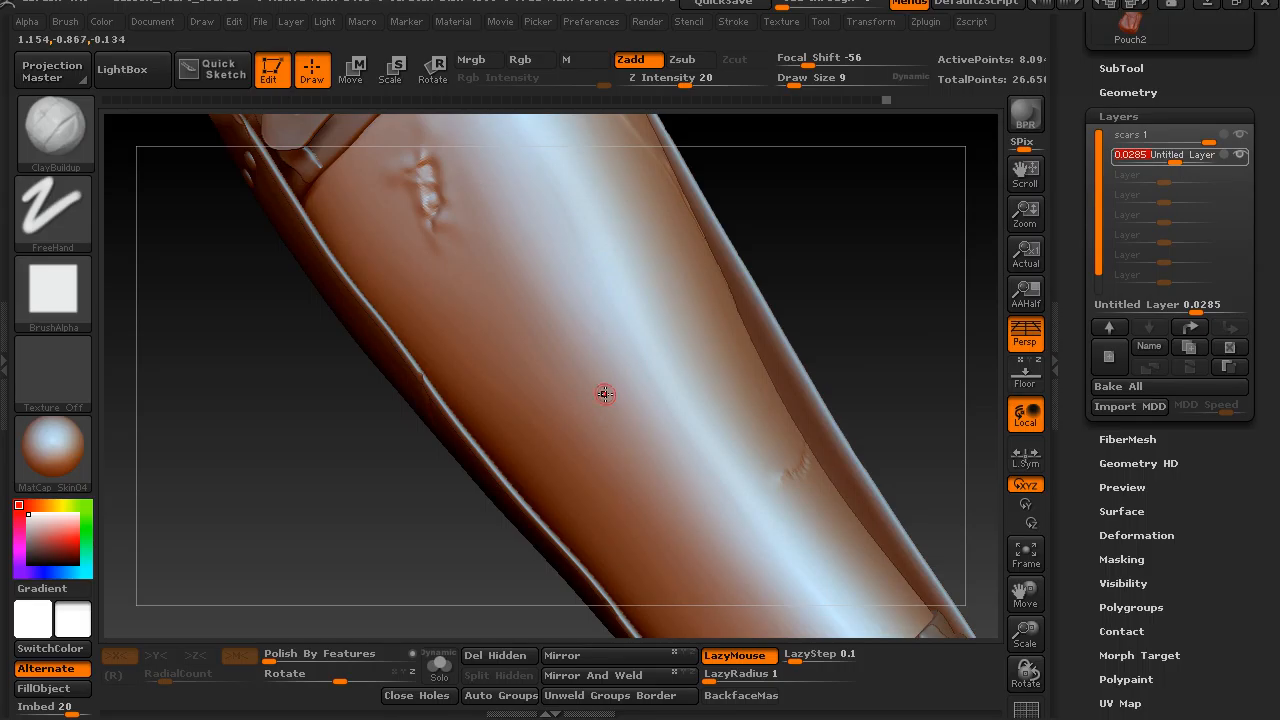
drag(1176, 158, 1194, 174)
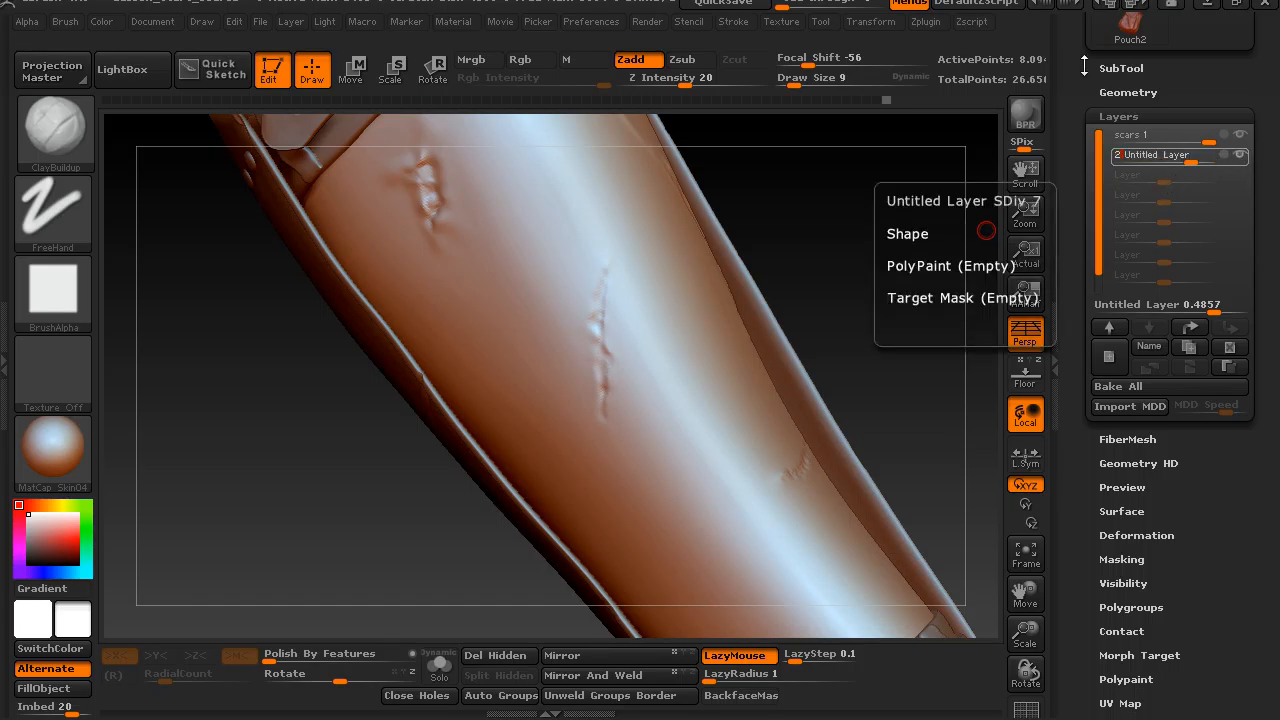
Inspect the forearm scars from other angles and select the leather forearm guard subtool.
mouse_move(846, 251)
mouse_down()
mouse_move(909, 246)
mouse_move(663, 365)
mouse_up()
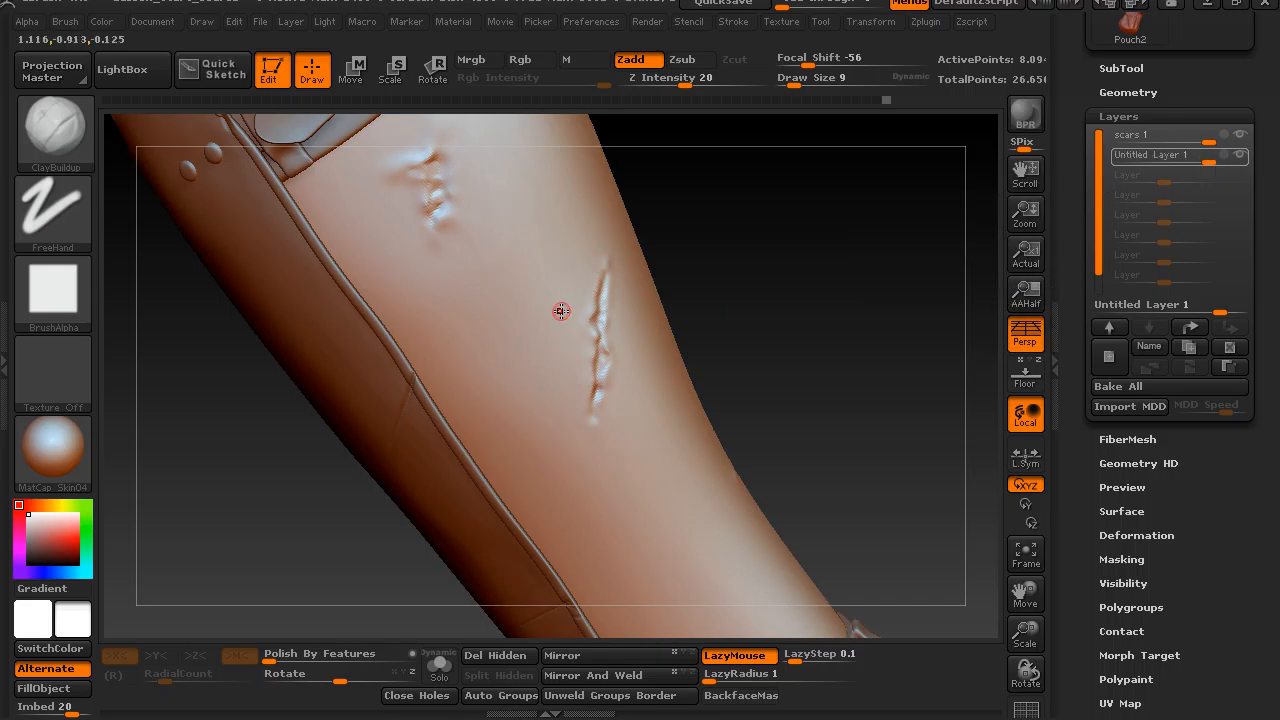
drag(836, 339, 604, 291)
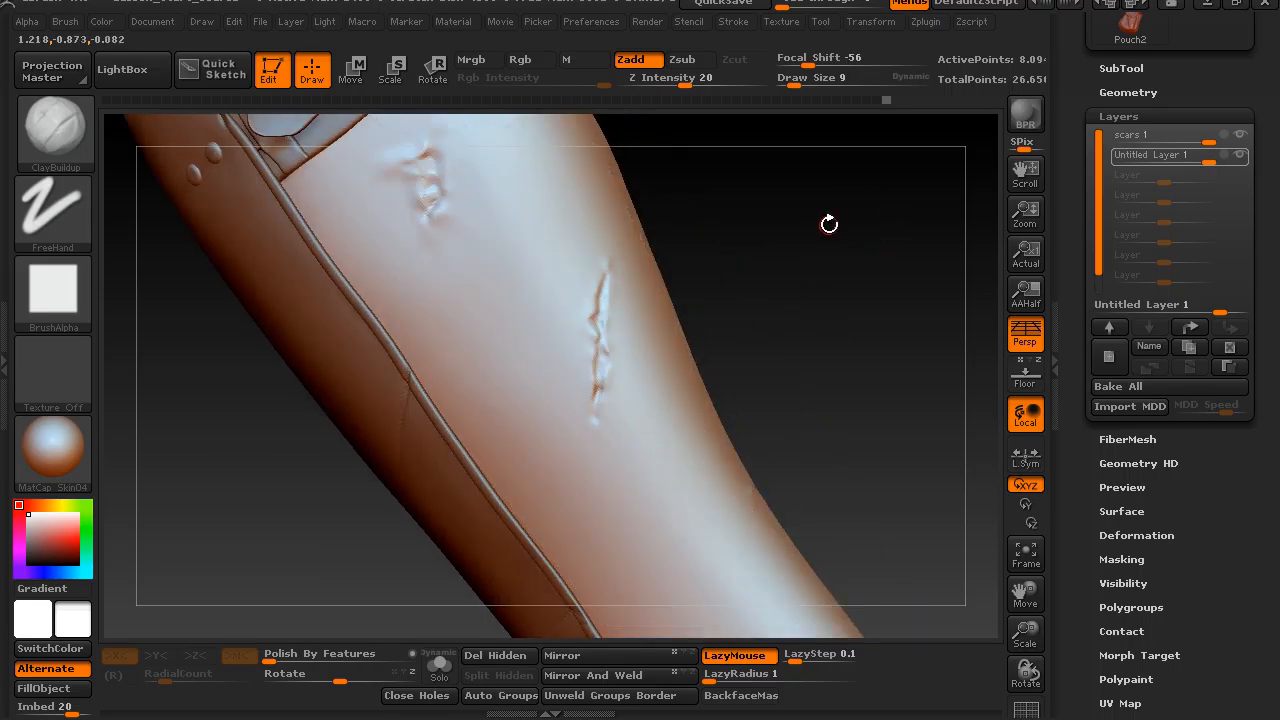
alt+drag(860, 350, 487, 414)
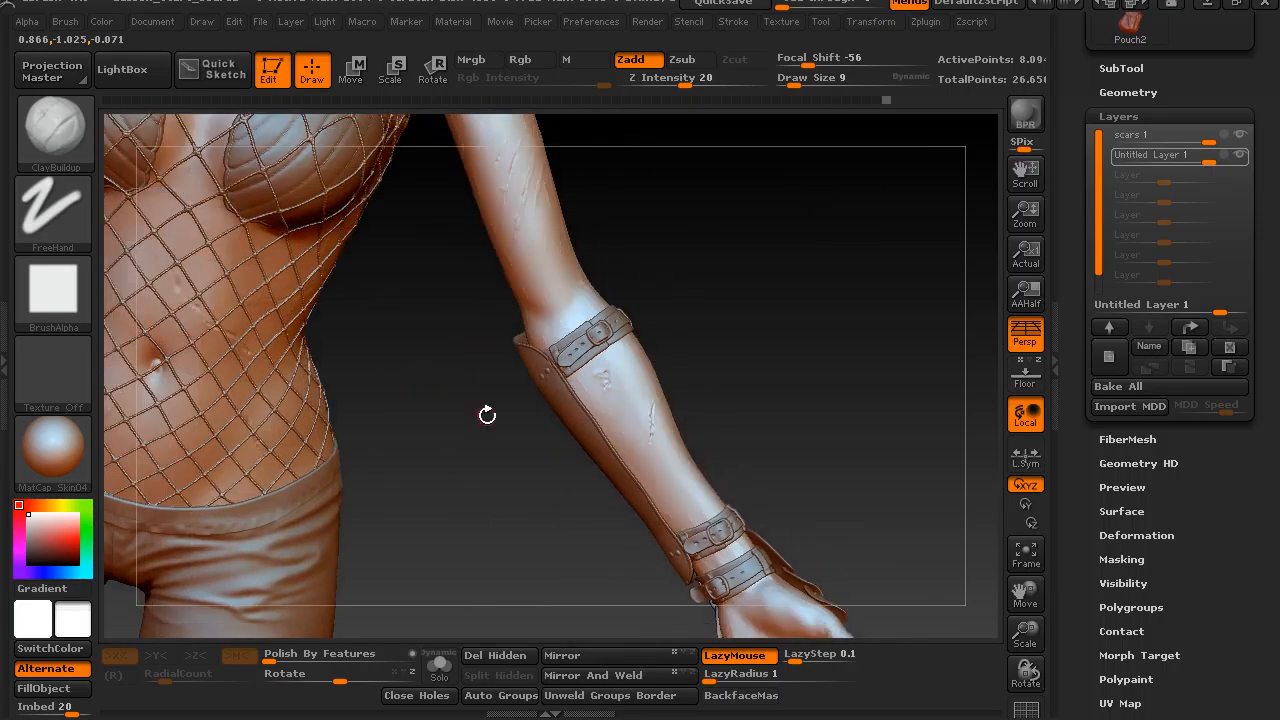
drag(464, 366, 671, 434)
alt+click(503, 446)
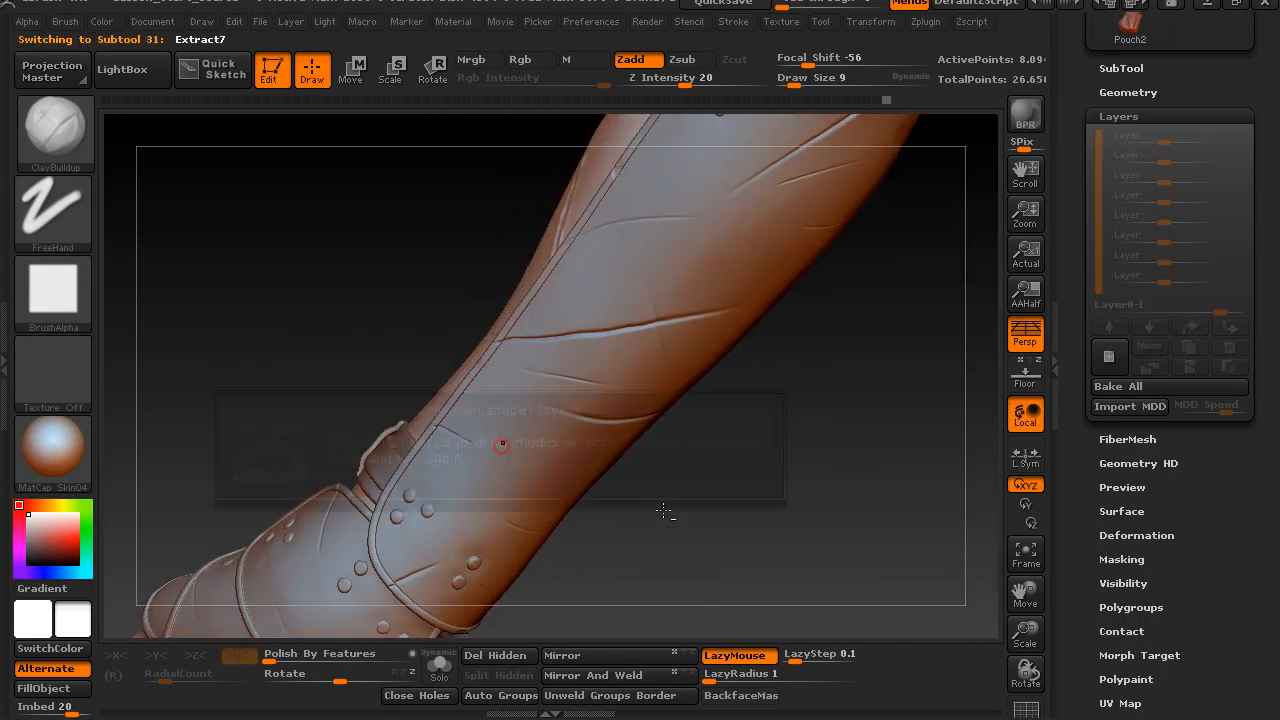
Switch to the Slash3 brush for the forearm guard and set LazyStep to 0.0416.
drag(665, 505, 647, 473)
drag(541, 501, 745, 470)
key(b)
key(s)
key(l)
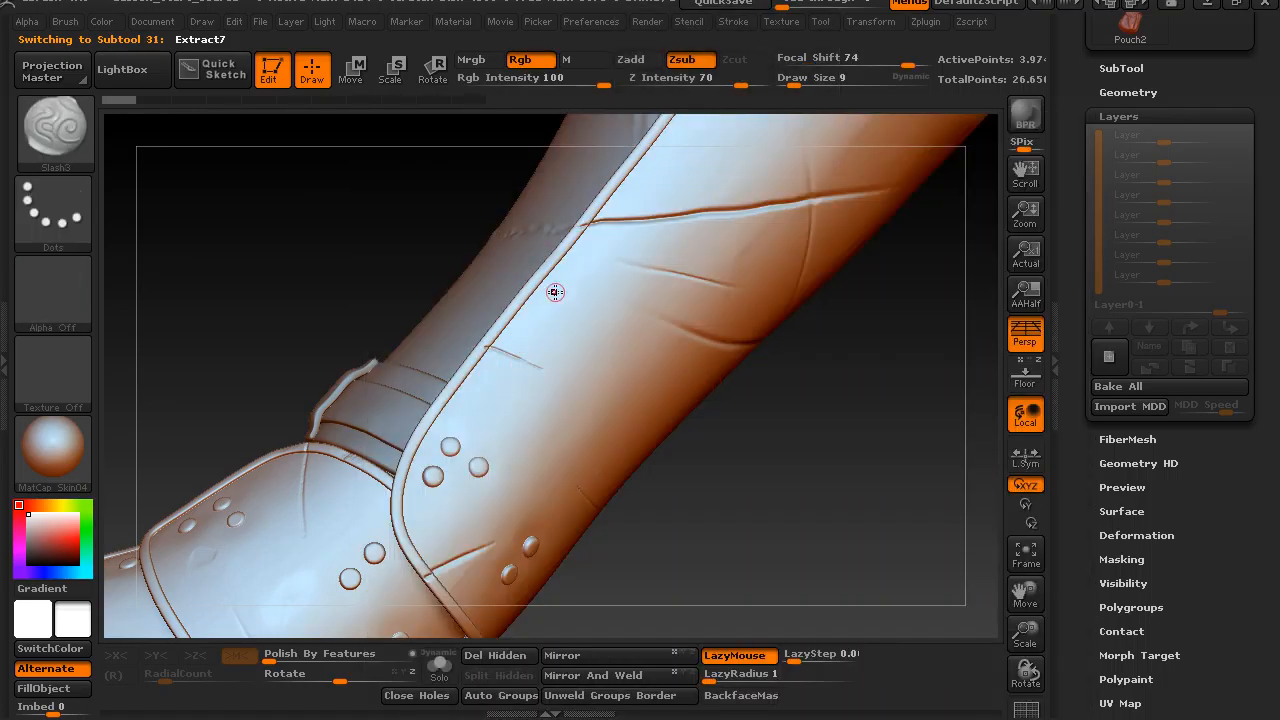
drag(766, 443, 792, 440)
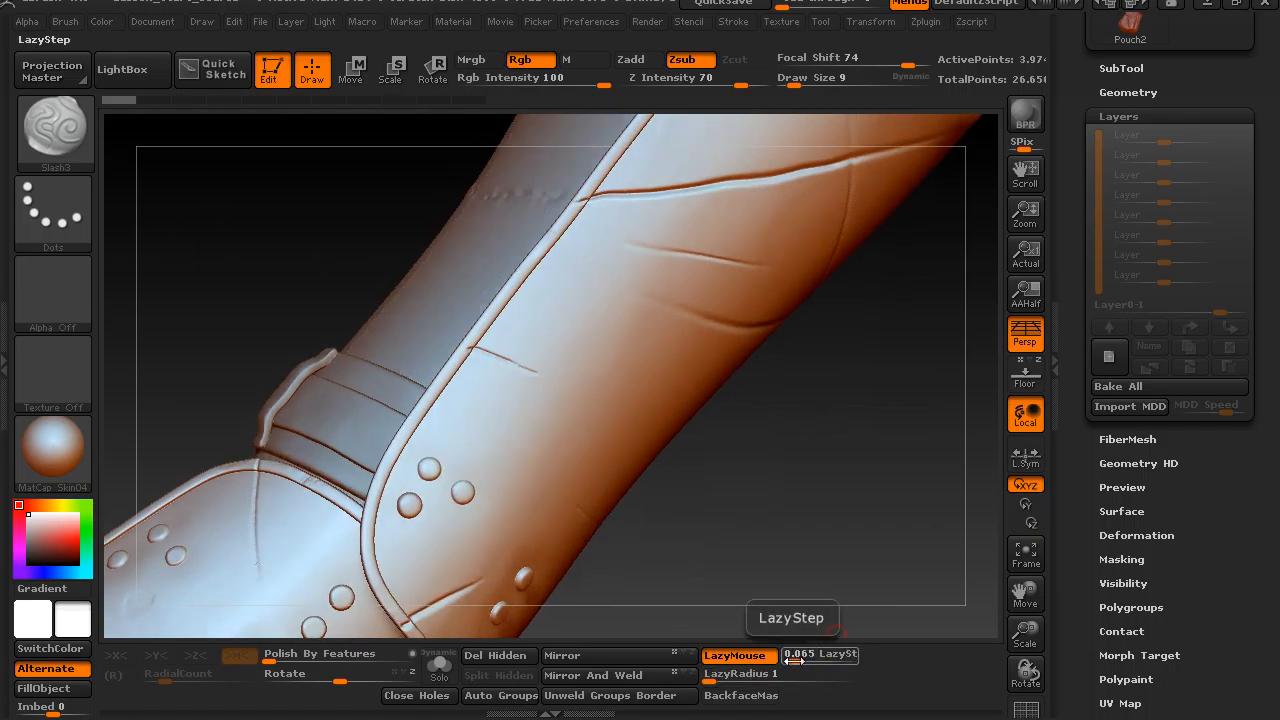
drag(793, 661, 788, 661)
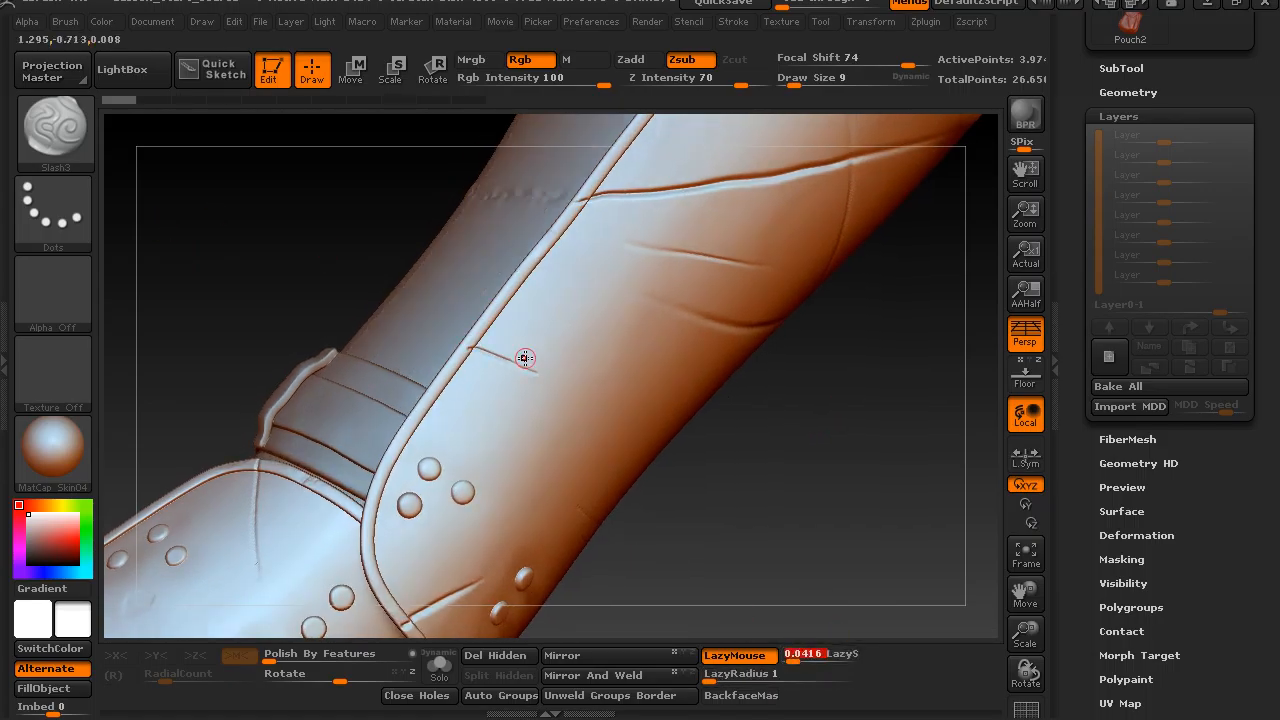
drag(566, 357, 527, 288)
key(ctrl)
key(ctrl+z)
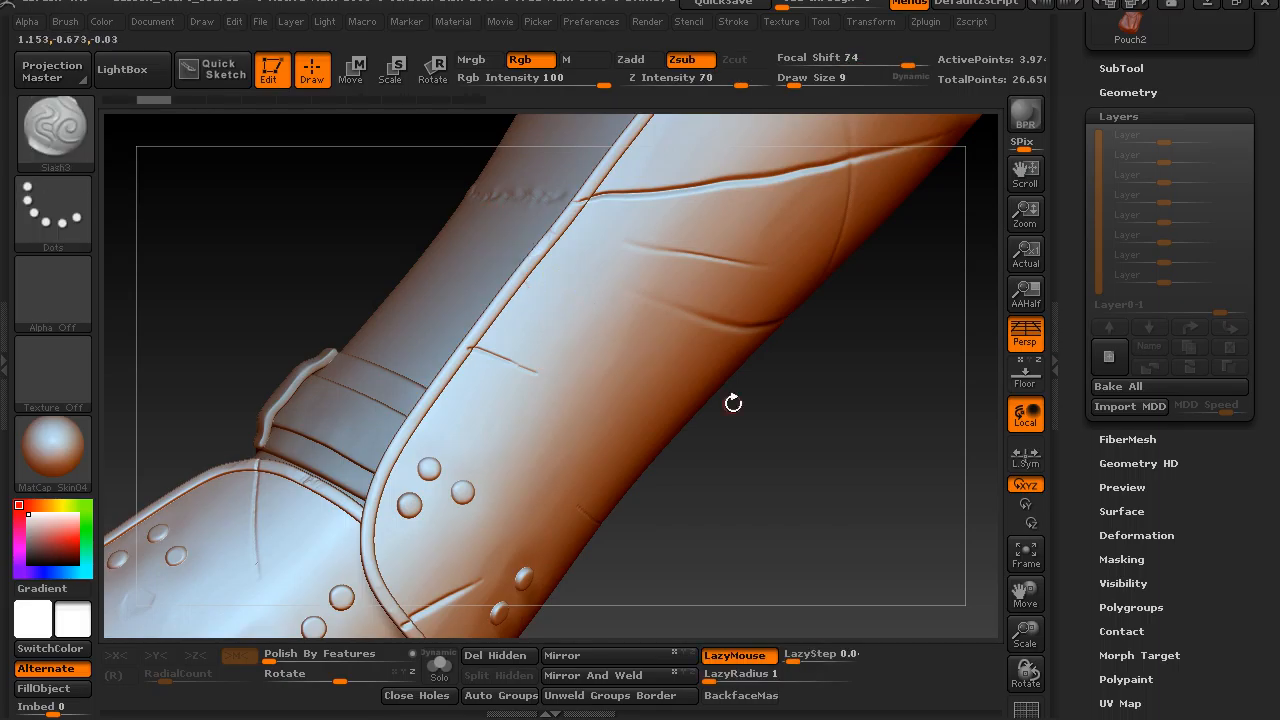
alt+drag(734, 403, 728, 430)
drag(563, 359, 528, 300)
drag(605, 405, 538, 228)
key(ctrl+z)
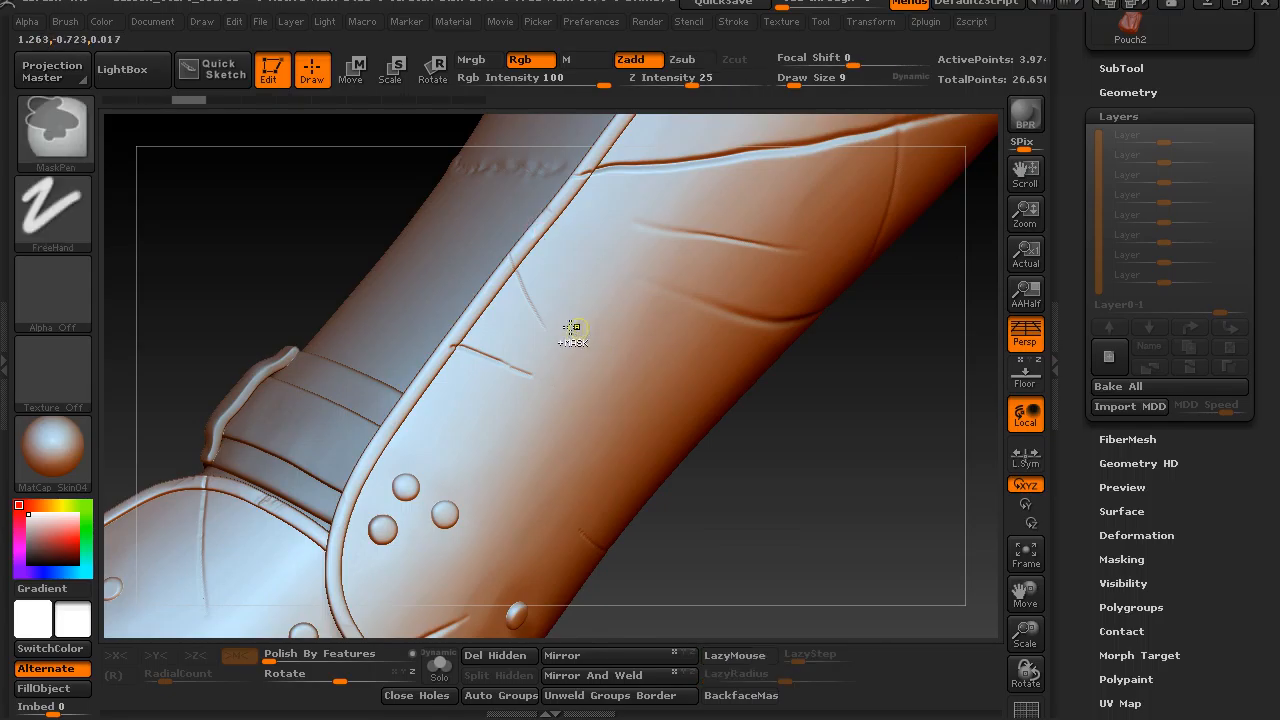
drag(585, 392, 530, 268)
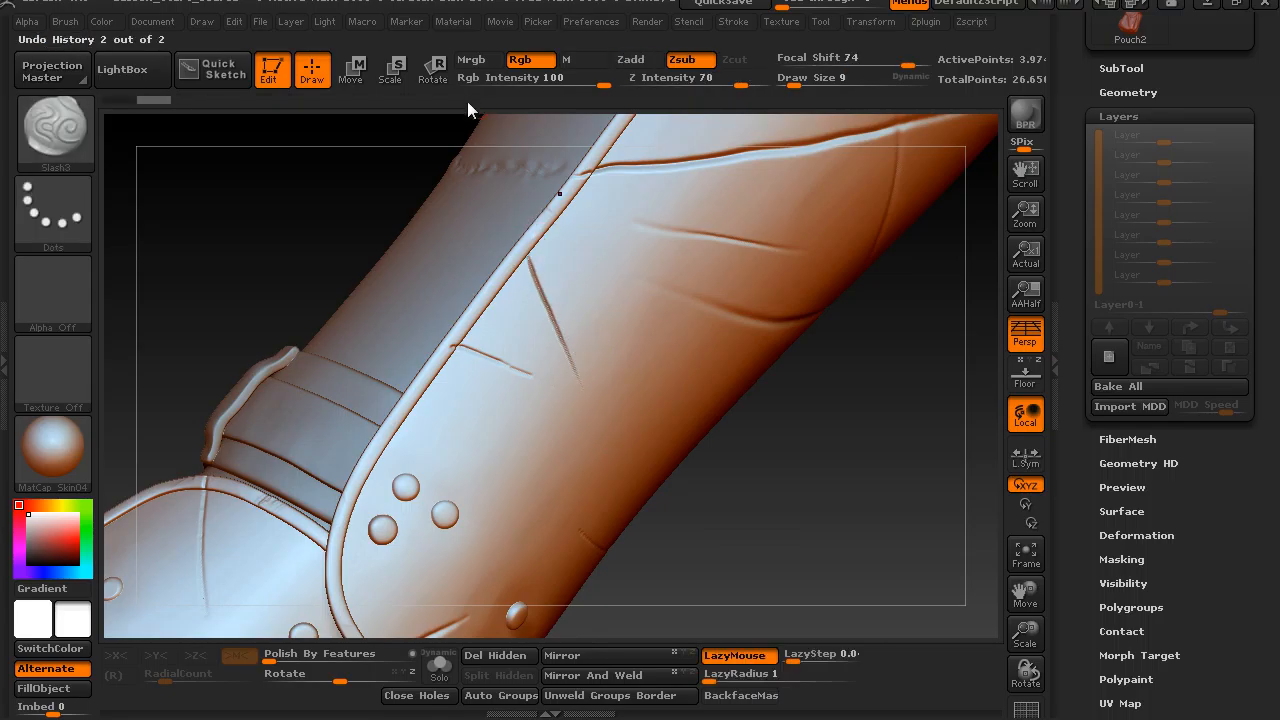
key(ctrl+z)
Carve a diagonal slash inward from the forearm guard's edge and shorter cuts near the hand guard's edge above the fingers.
drag(579, 399, 510, 250)
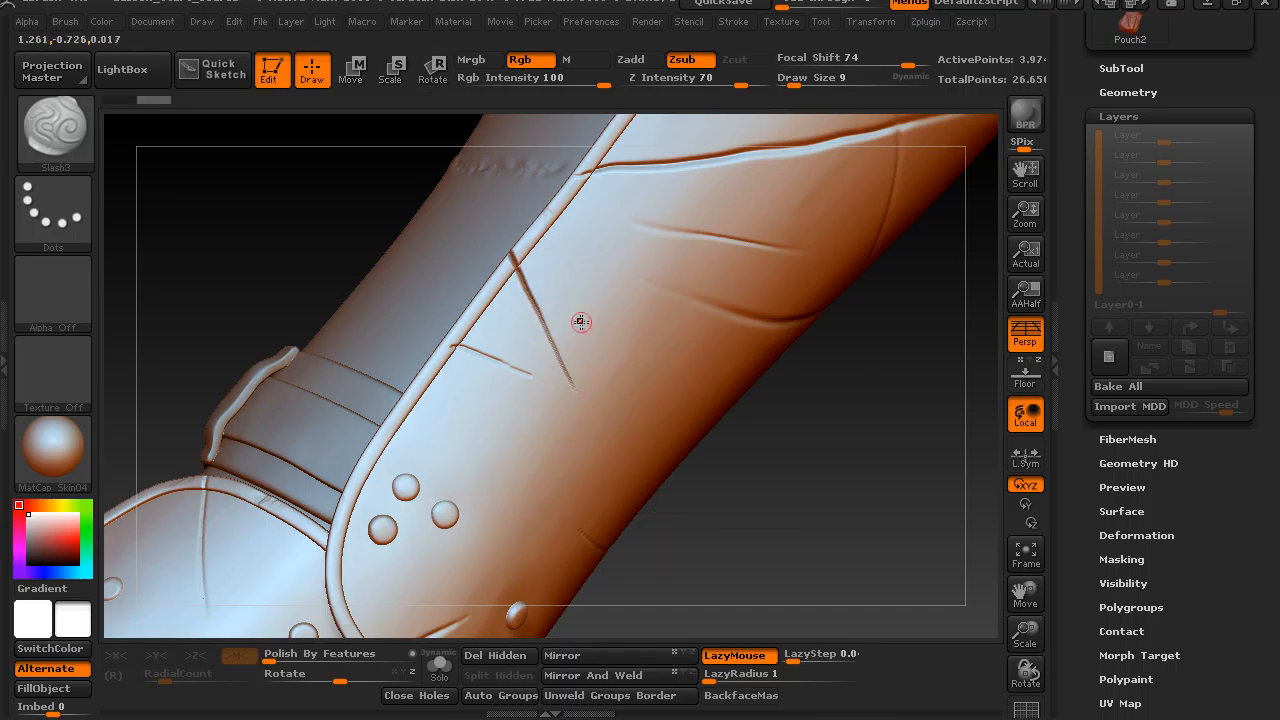
mouse_move(650, 458)
right_down()
mouse_move(666, 446)
mouse_move(651, 409)
mouse_move(616, 399)
right_up()
mouse_move(895, 519)
right_down()
mouse_move(849, 508)
mouse_move(786, 417)
mouse_move(826, 371)
mouse_move(684, 516)
mouse_move(820, 337)
mouse_move(786, 411)
mouse_move(760, 386)
mouse_move(760, 428)
mouse_move(723, 374)
mouse_move(501, 507)
right_up()
drag(473, 480, 503, 560)
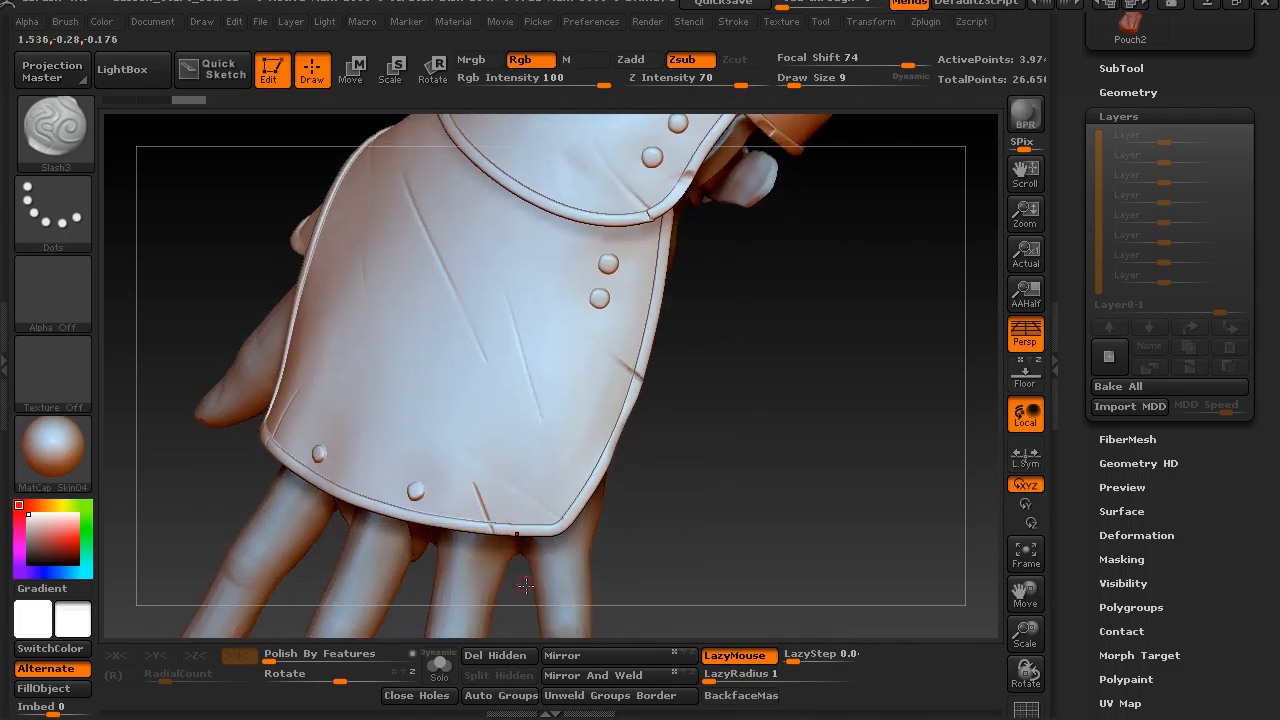
right_drag(606, 482, 717, 515)
drag(476, 490, 460, 447)
drag(478, 494, 452, 414)
Make the trousers the active subtool and mask two short lines on the thigh below the existing stitched tear.
mouse_move(661, 480)
mouse_down()
mouse_move(631, 446)
mouse_move(702, 412)
mouse_move(720, 483)
mouse_move(623, 454)
mouse_move(634, 446)
mouse_move(529, 326)
mouse_move(482, 300)
mouse_up()
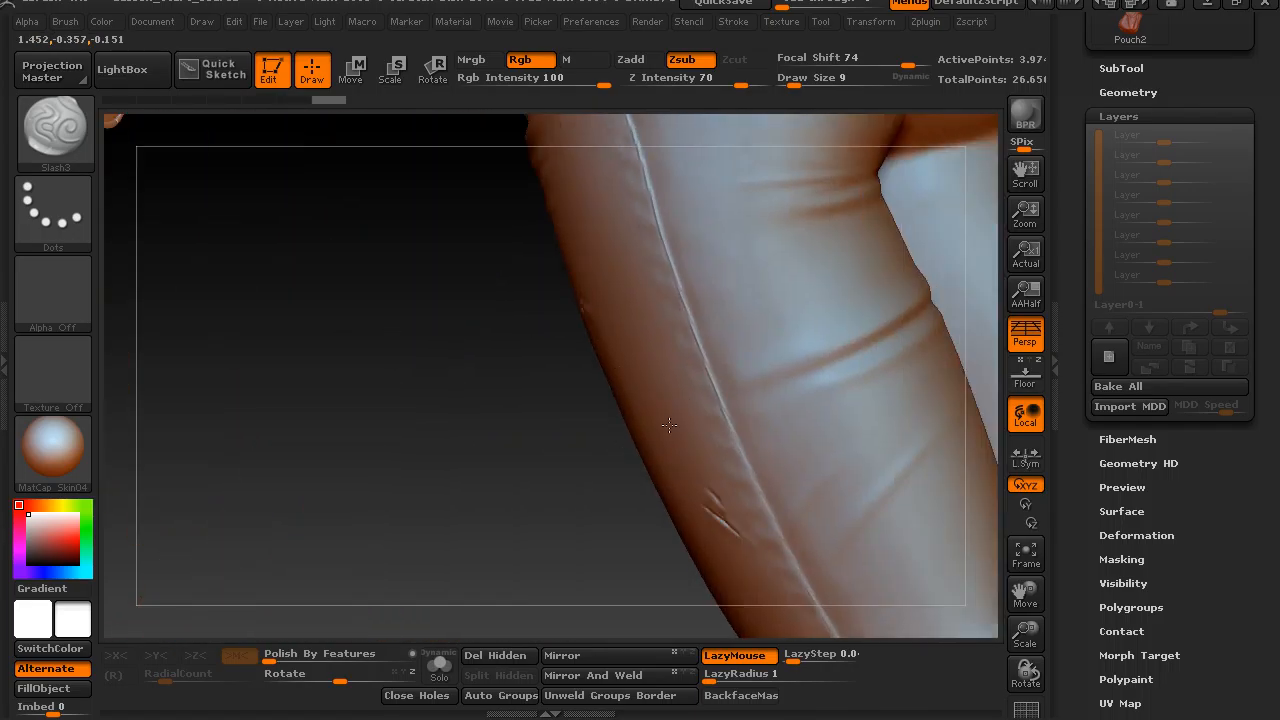
key(f)
alt+click(668, 422)
mouse_move(604, 558)
alt+mouse_down()
mouse_move(612, 580)
mouse_move(623, 569)
mouse_move(489, 354)
mouse_move(468, 213)
mouse_move(551, 386)
mouse_move(551, 434)
mouse_move(660, 503)
mouse_move(720, 160)
mouse_move(651, 297)
mouse_move(694, 266)
mouse_move(763, 354)
mouse_move(432, 361)
alt+mouse_up()
key(ctrl)
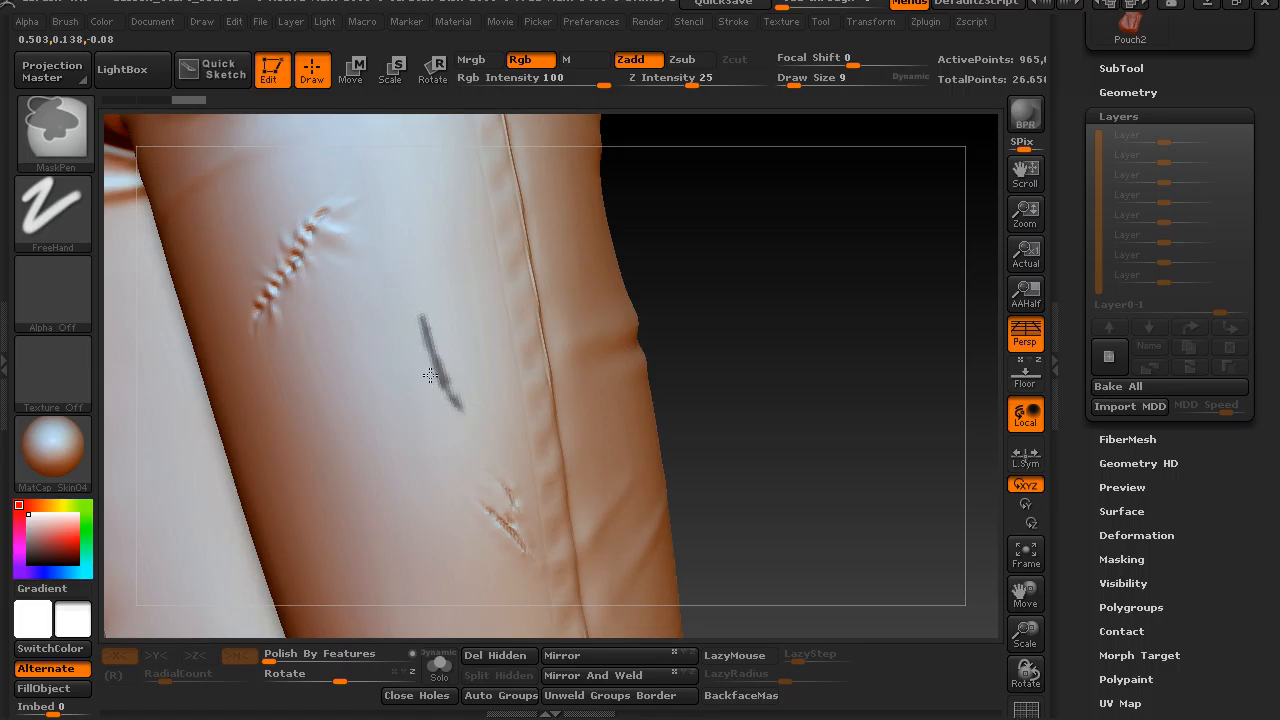
drag(728, 303, 634, 299)
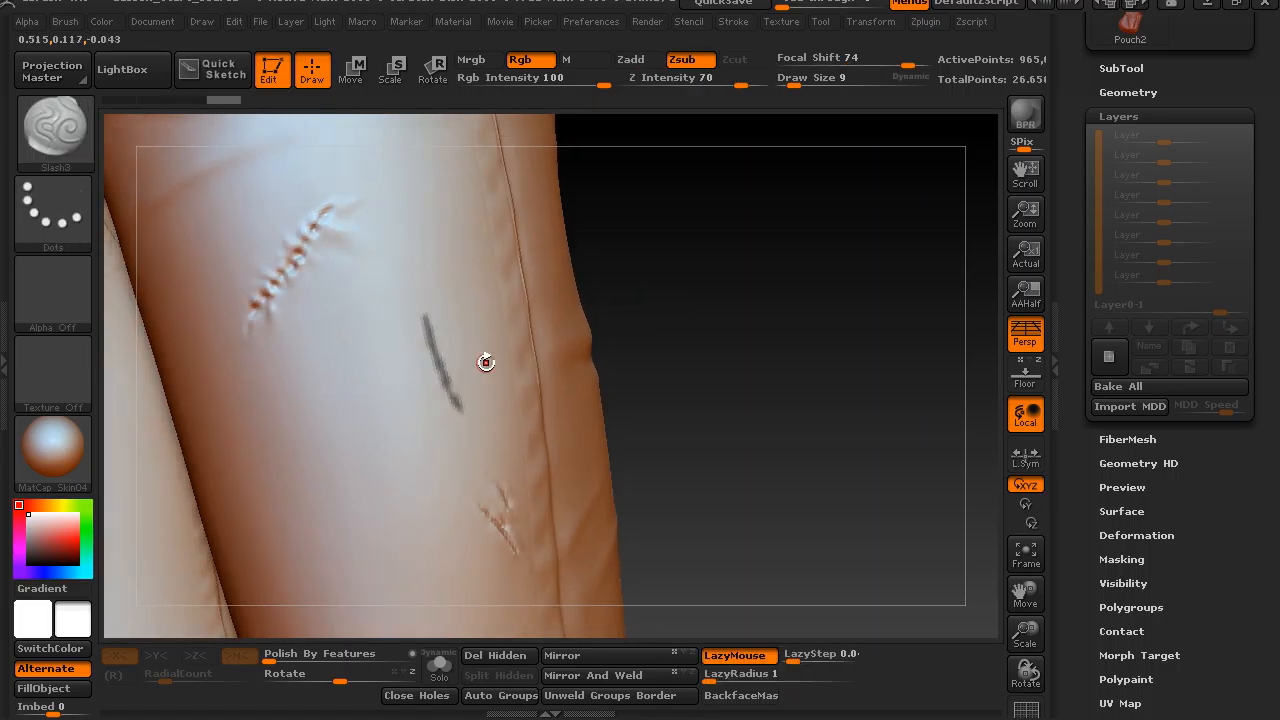
ctrl+drag(360, 388, 352, 438)
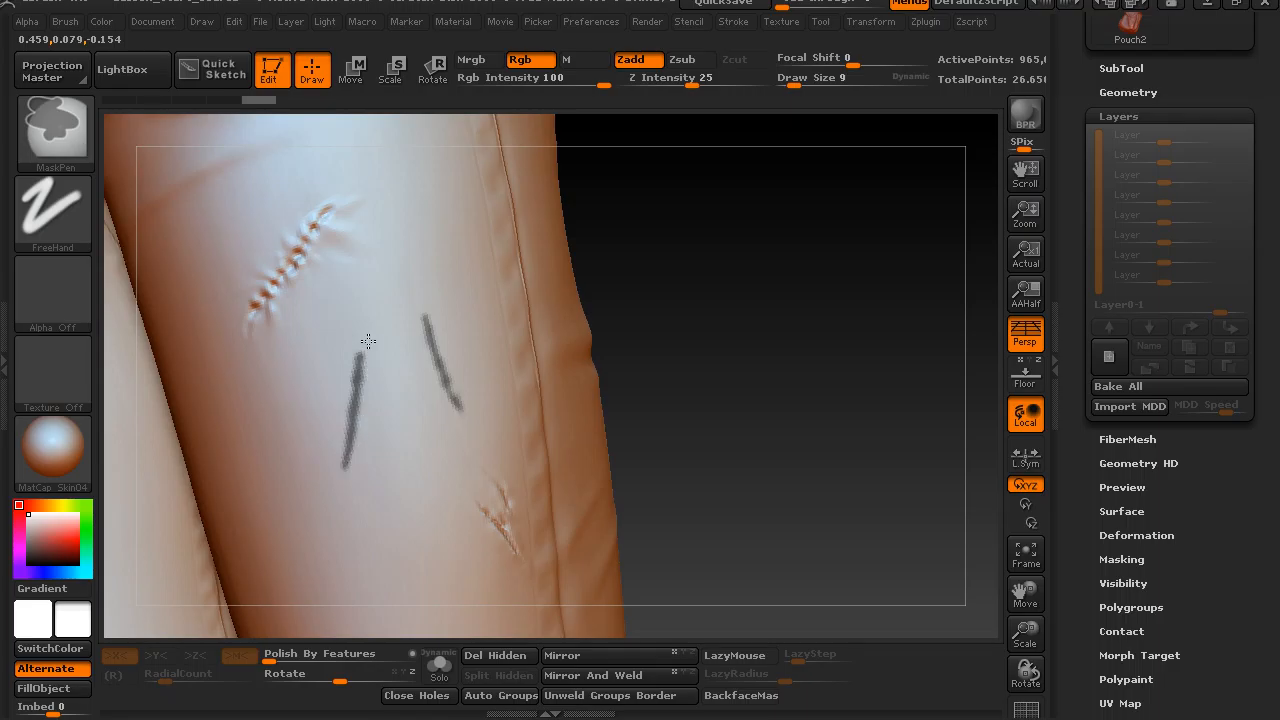
mouse_move(350, 364)
ctrl+alt+mouse_down()
mouse_move(347, 395)
mouse_move(378, 376)
ctrl+alt+mouse_up()
ctrl+alt+drag(348, 396, 373, 403)
key(ctrl+z)
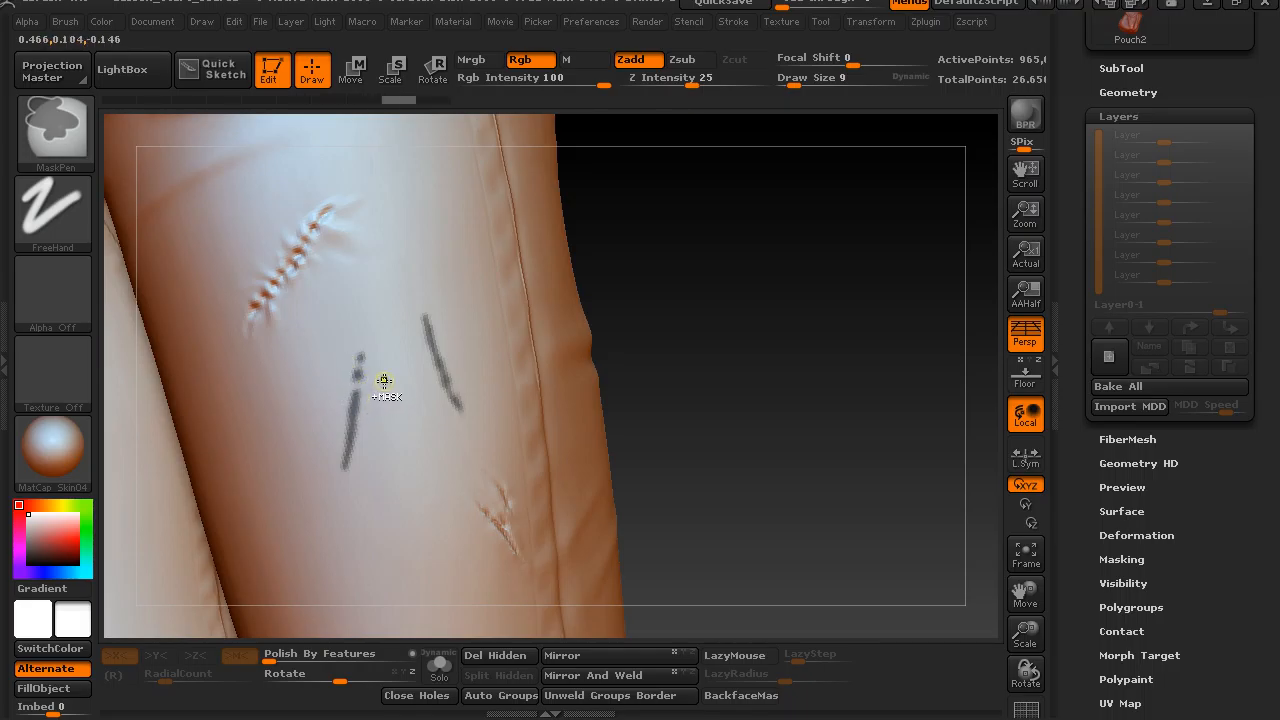
key(ctrl+z)
Reduce the draw size to 3, erase gaps in the inner mask line to form a dashed row, and invert the mask.
key(s)
click(367, 379)
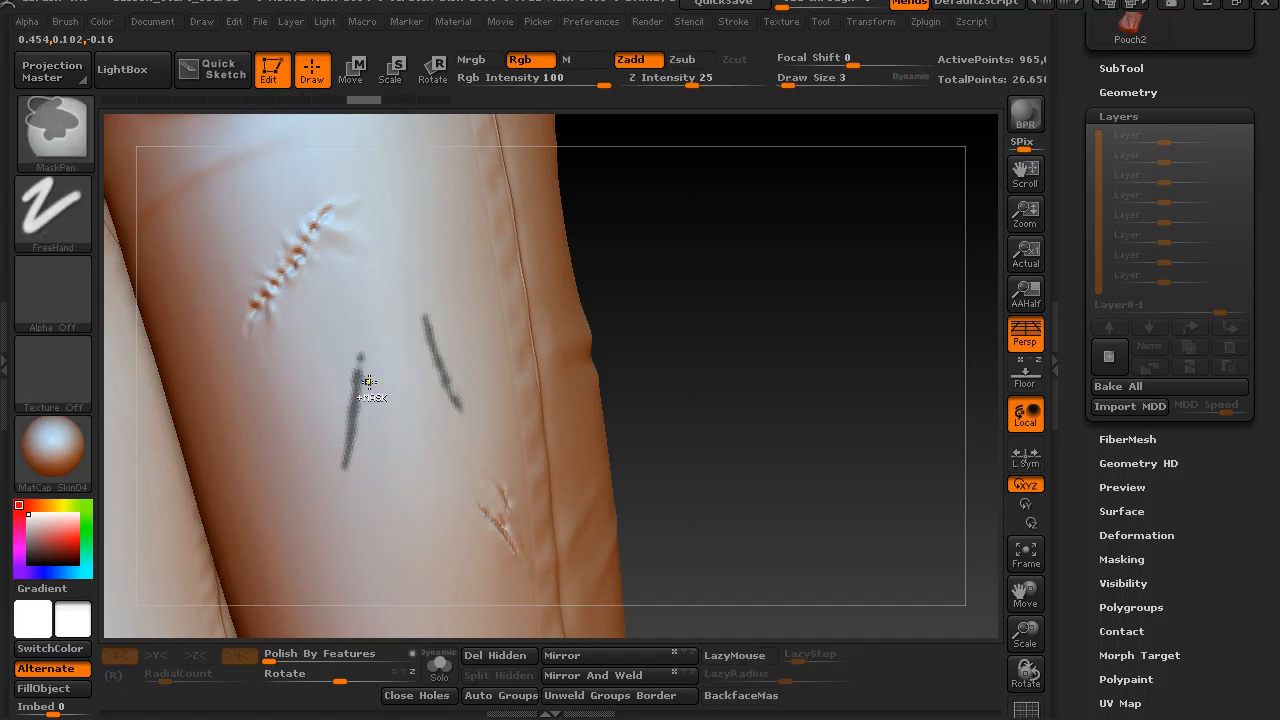
mouse_move(367, 382)
ctrl+alt+mouse_down()
mouse_move(348, 381)
mouse_move(363, 410)
mouse_move(343, 458)
ctrl+alt+mouse_up()
ctrl+click(695, 320)
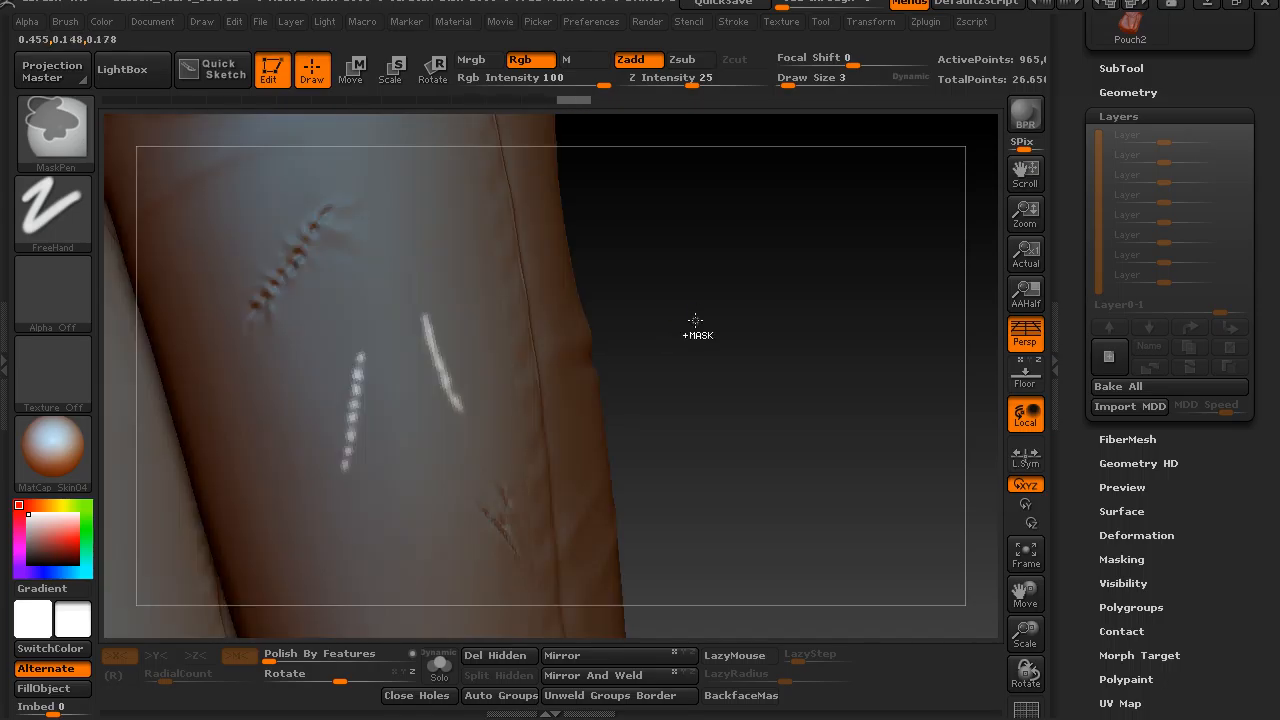
drag(645, 296, 654, 300)
Carve into both unmasked thigh lines with the ClayBuildup brush at draw size 5, and invert the mask again.
key(b)
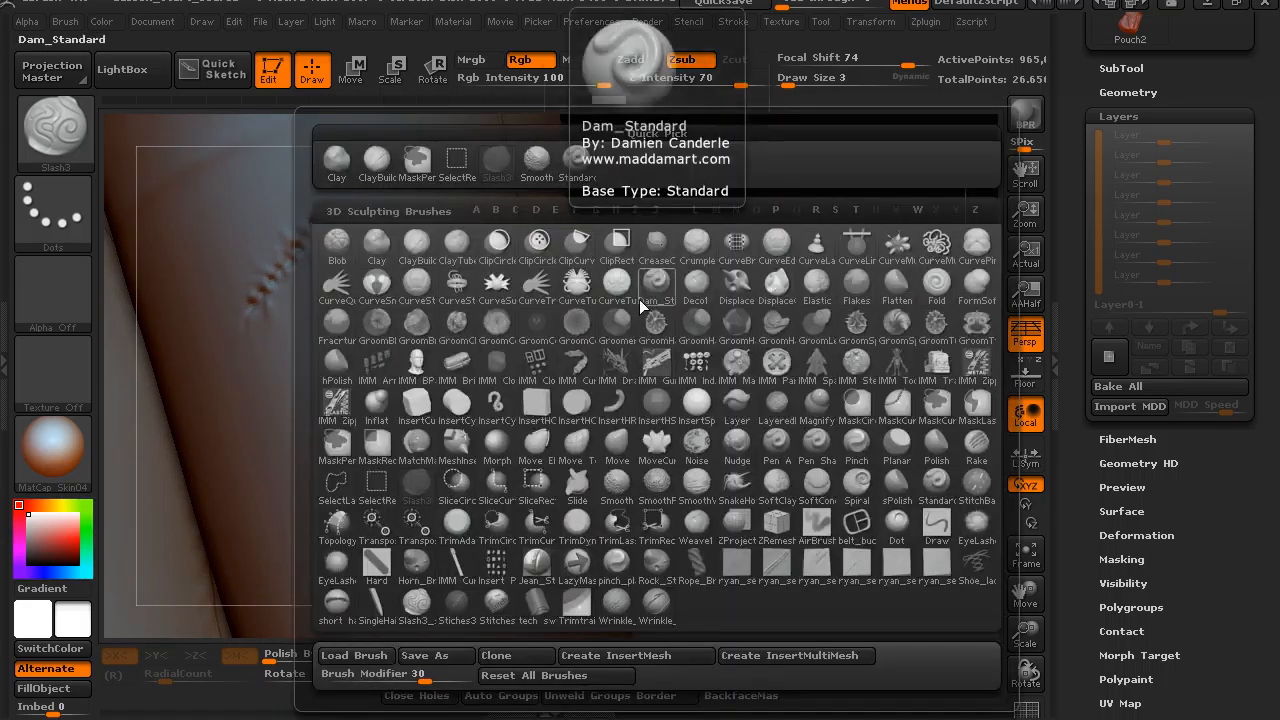
key(c)
key(b)
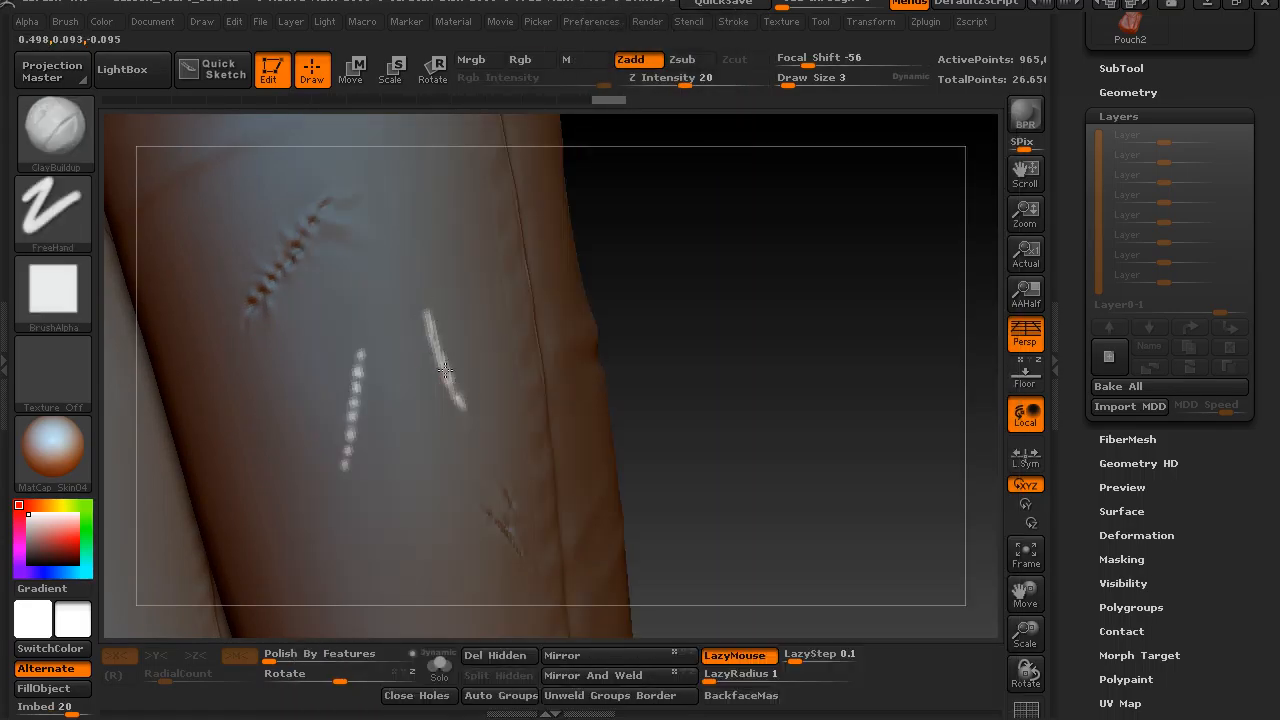
ctrl+click(460, 409)
key(s)
drag(447, 386, 451, 384)
drag(427, 311, 432, 334)
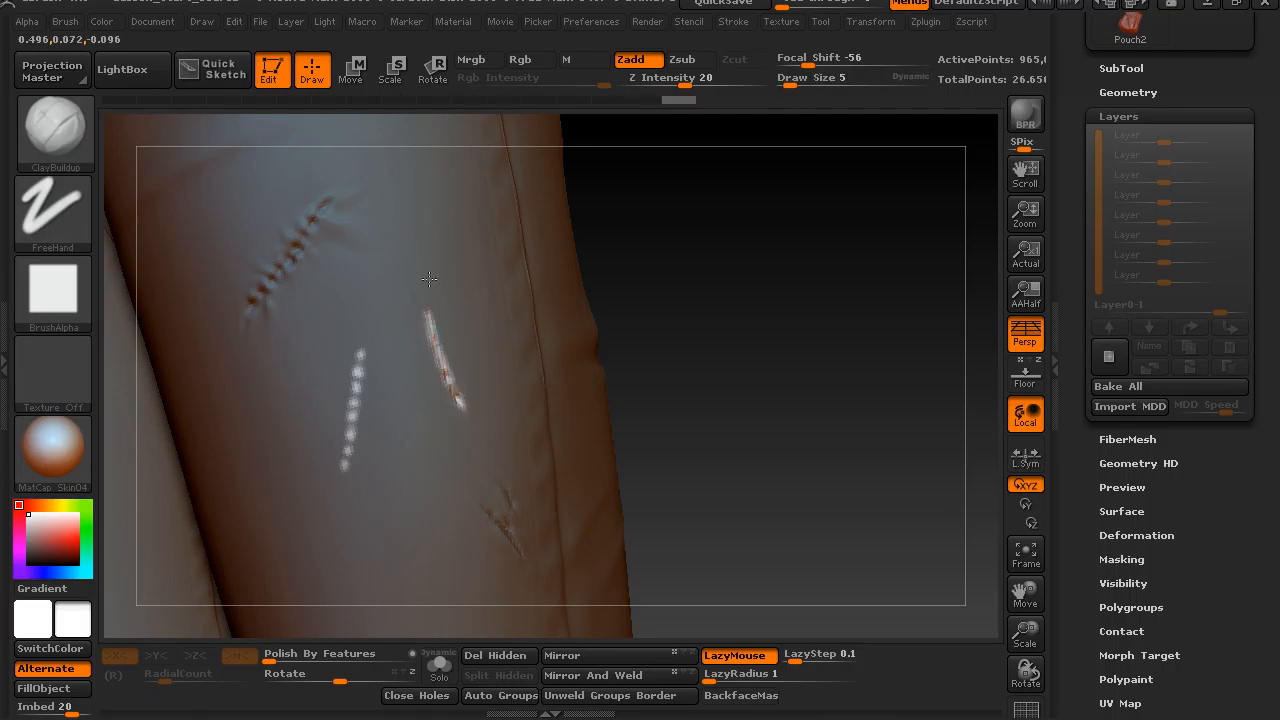
drag(696, 306, 726, 311)
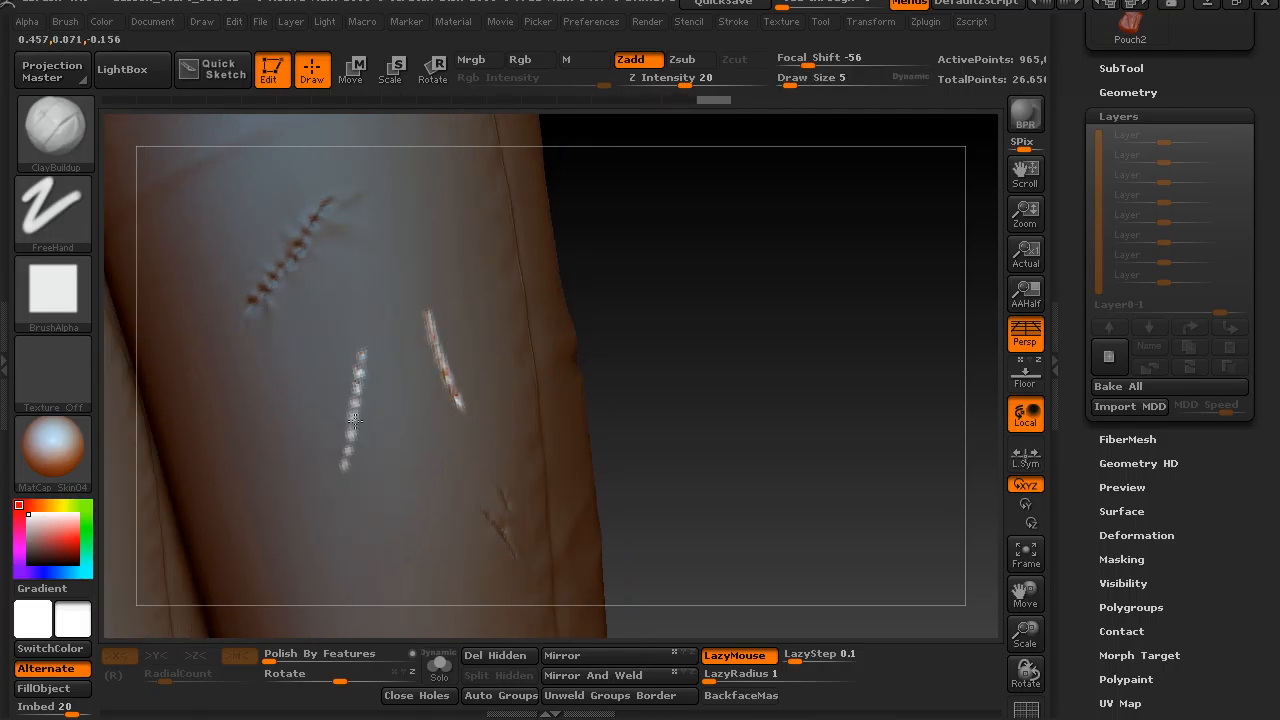
mouse_move(666, 314)
mouse_down()
mouse_move(663, 334)
mouse_move(651, 303)
mouse_move(636, 331)
mouse_move(600, 338)
mouse_up()
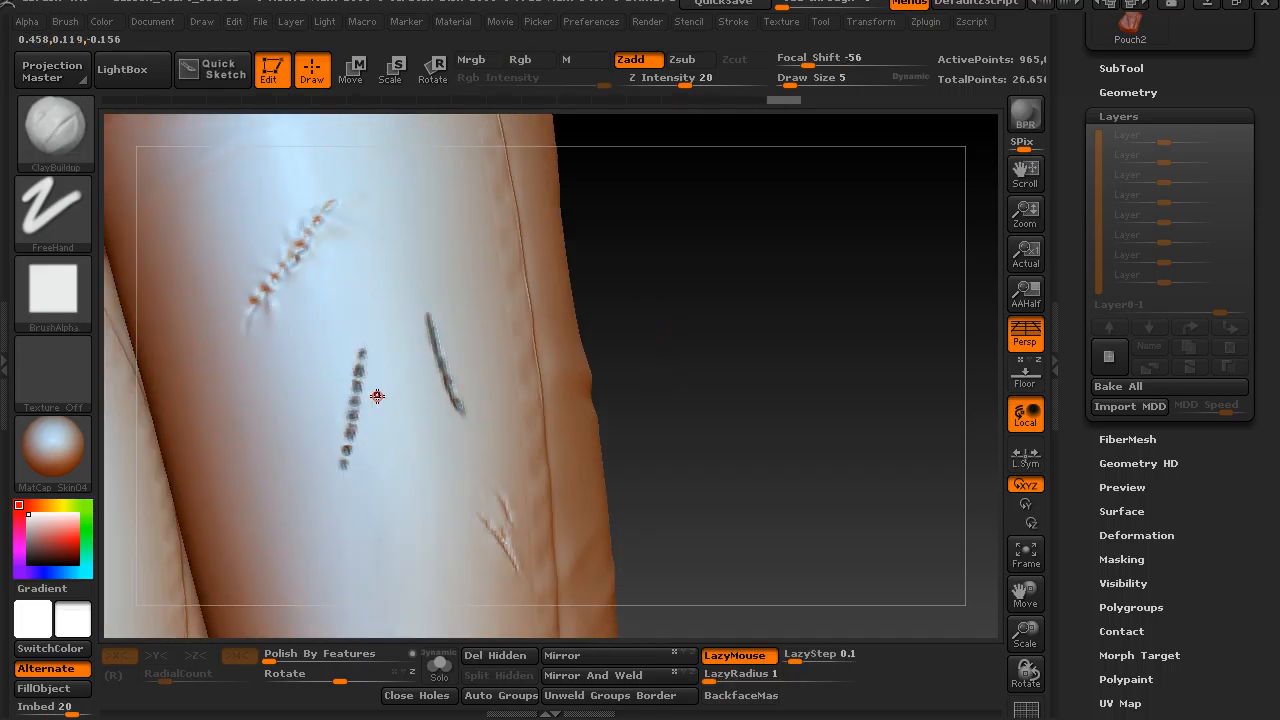
Sculpt small stitch strokes across the gaps along the full length of the dashed cut.
drag(358, 393, 370, 401)
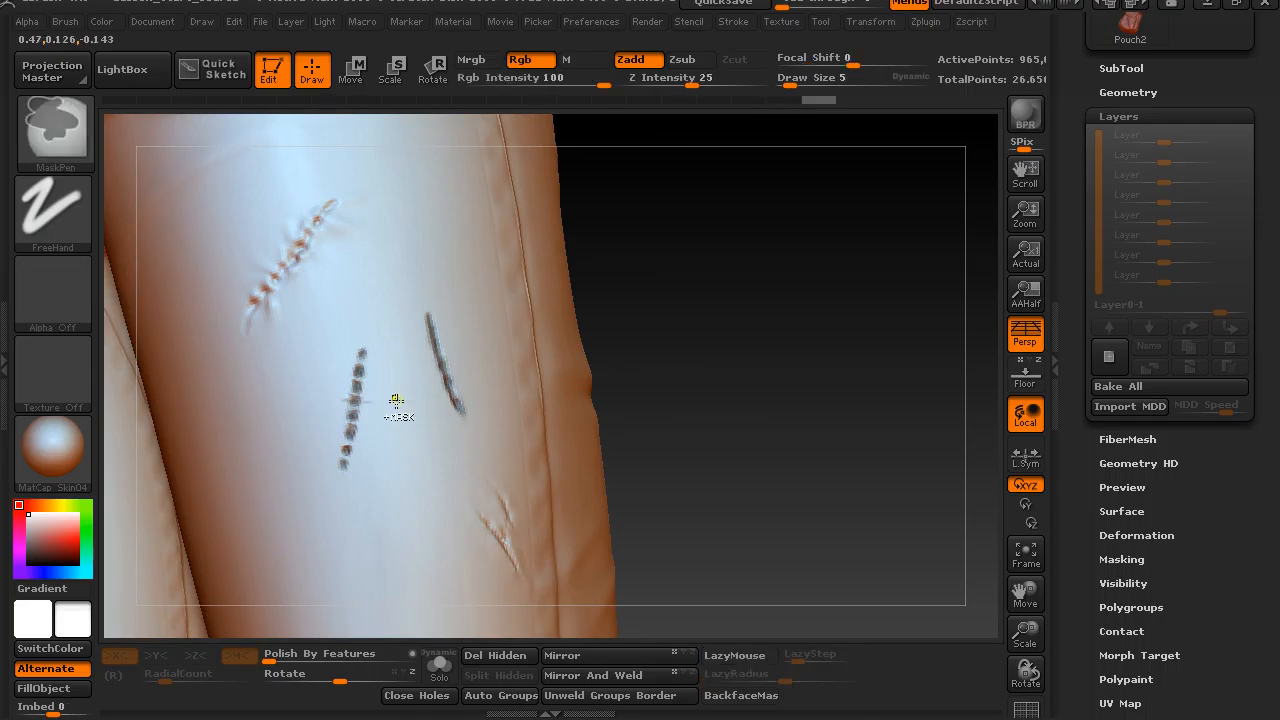
mouse_move(677, 272)
alt+mouse_down()
mouse_move(718, 314)
mouse_move(727, 350)
alt+mouse_up()
key(ctrl+z)
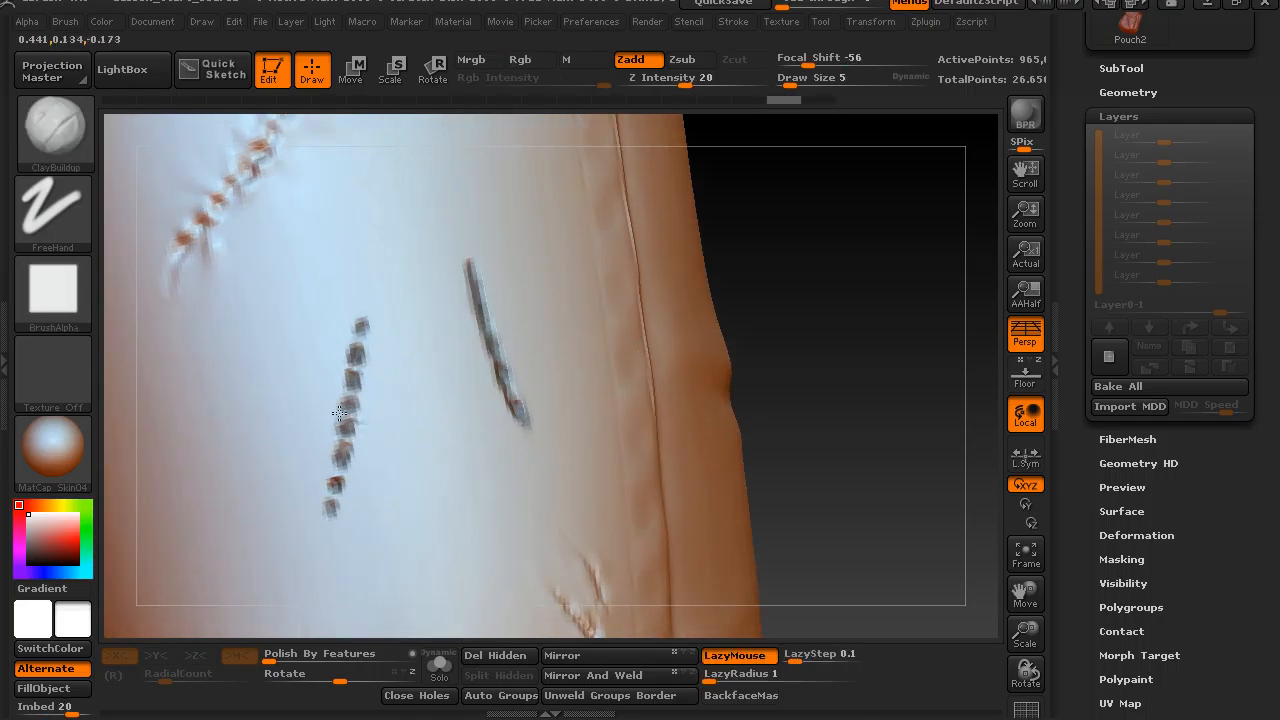
mouse_move(326, 413)
mouse_down()
mouse_move(352, 421)
mouse_move(348, 496)
mouse_move(337, 494)
mouse_up()
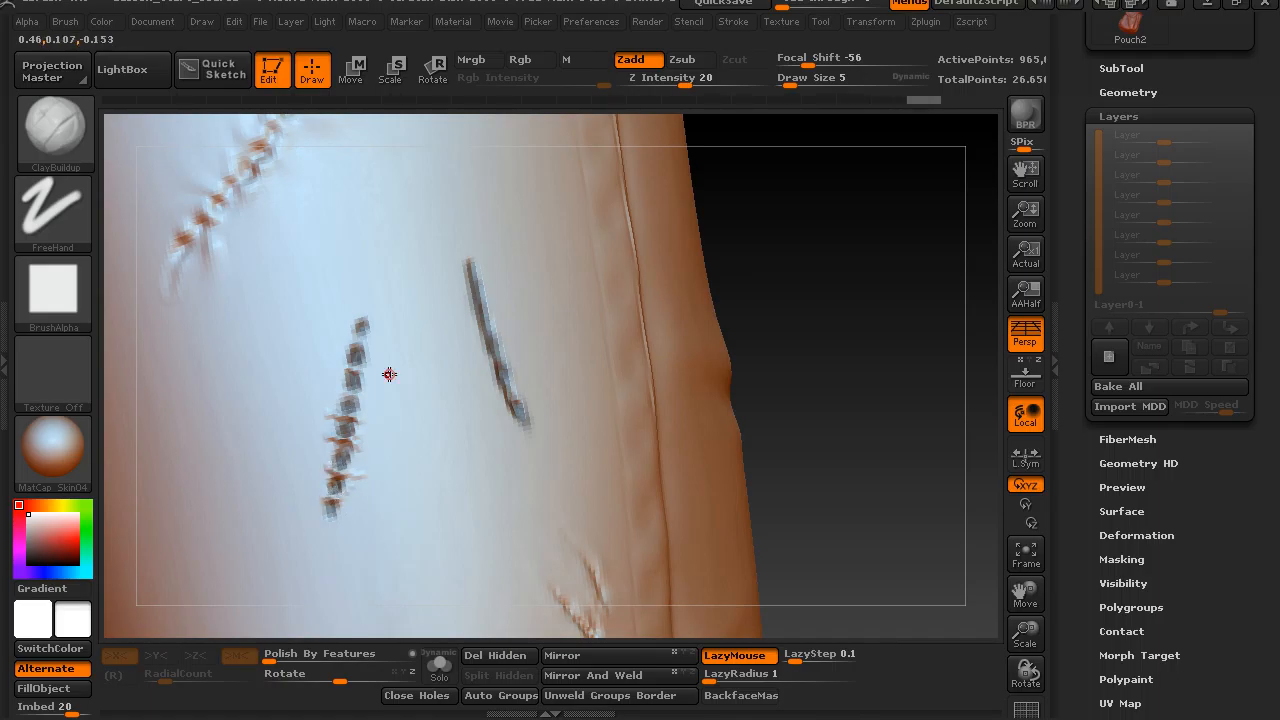
mouse_move(357, 388)
mouse_down()
mouse_move(348, 336)
mouse_move(363, 318)
mouse_up()
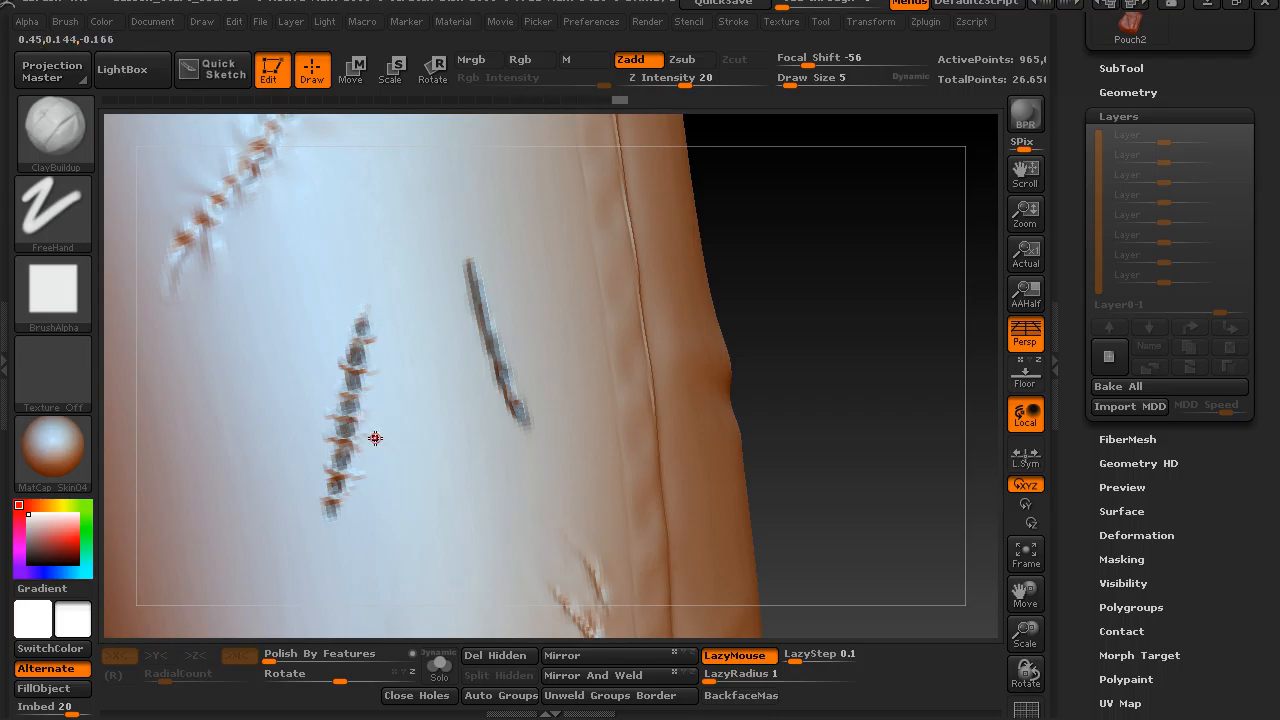
Switch to the Standard brush at draw size 15 and raise small creases from the stitched cut on the side facing the plain cut.
key(b)
key(s)
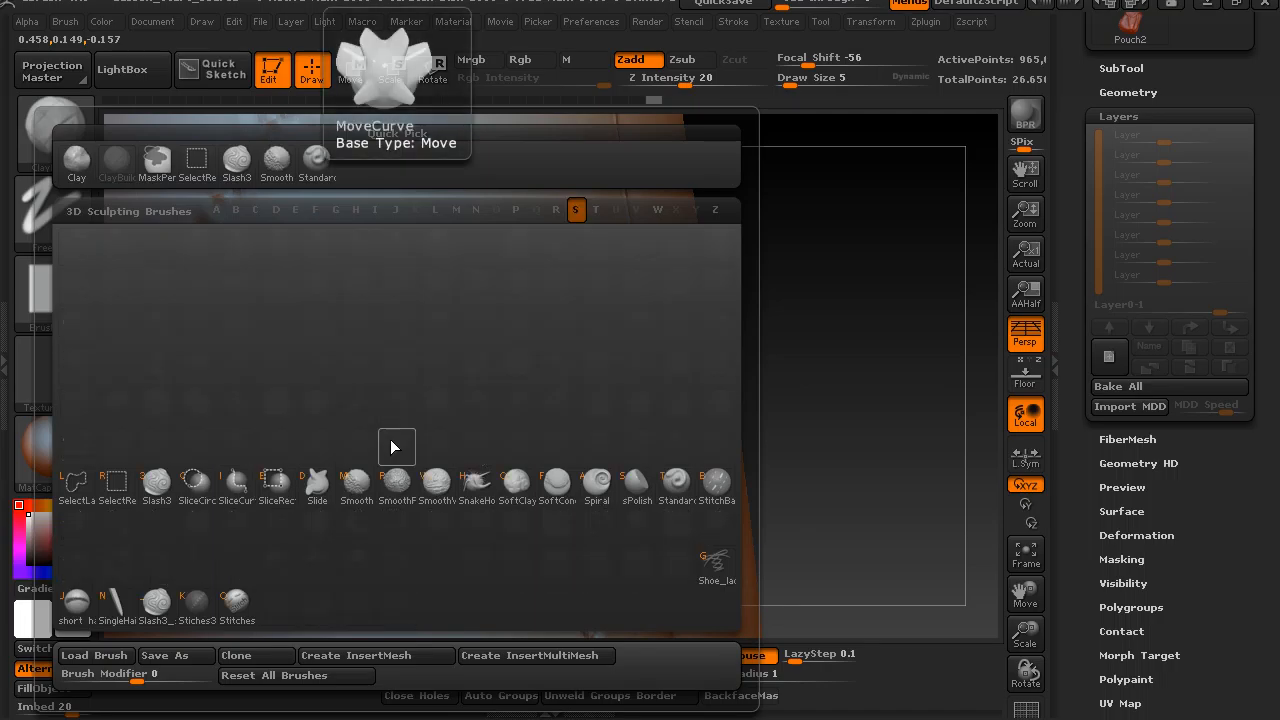
key(t)
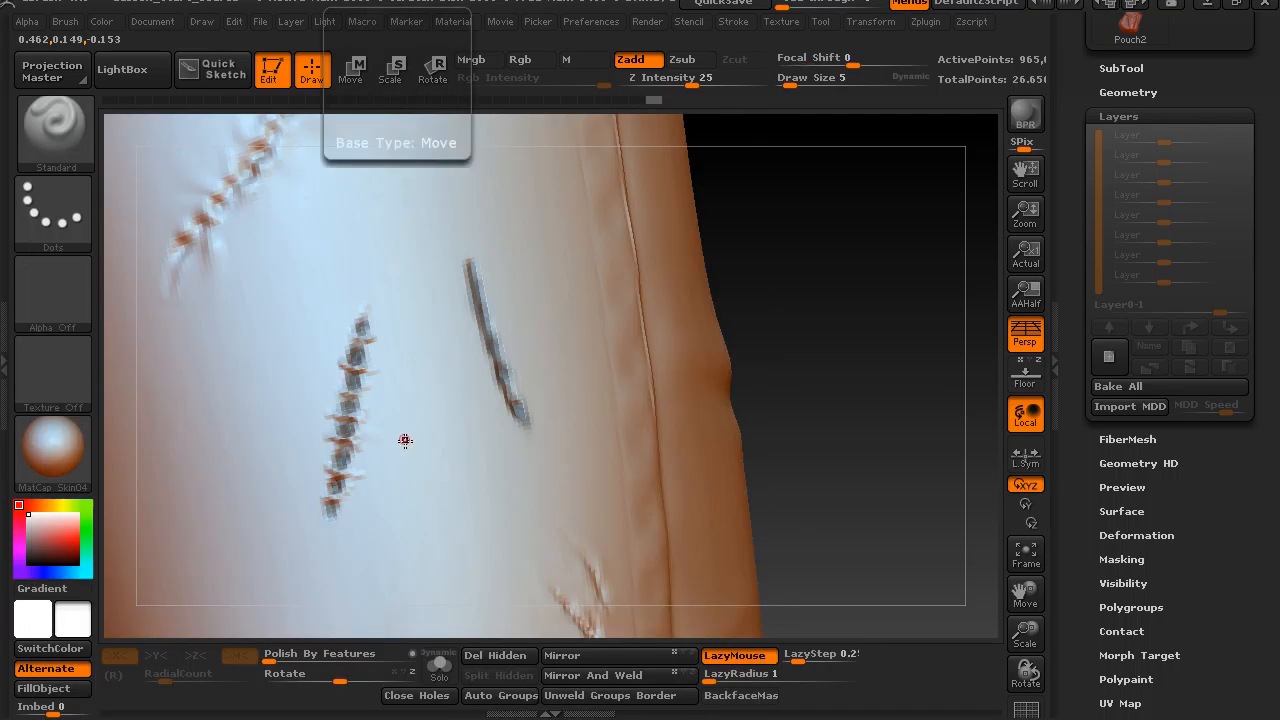
key(s)
drag(404, 465, 418, 464)
drag(856, 284, 868, 314)
key(s)
drag(319, 505, 316, 505)
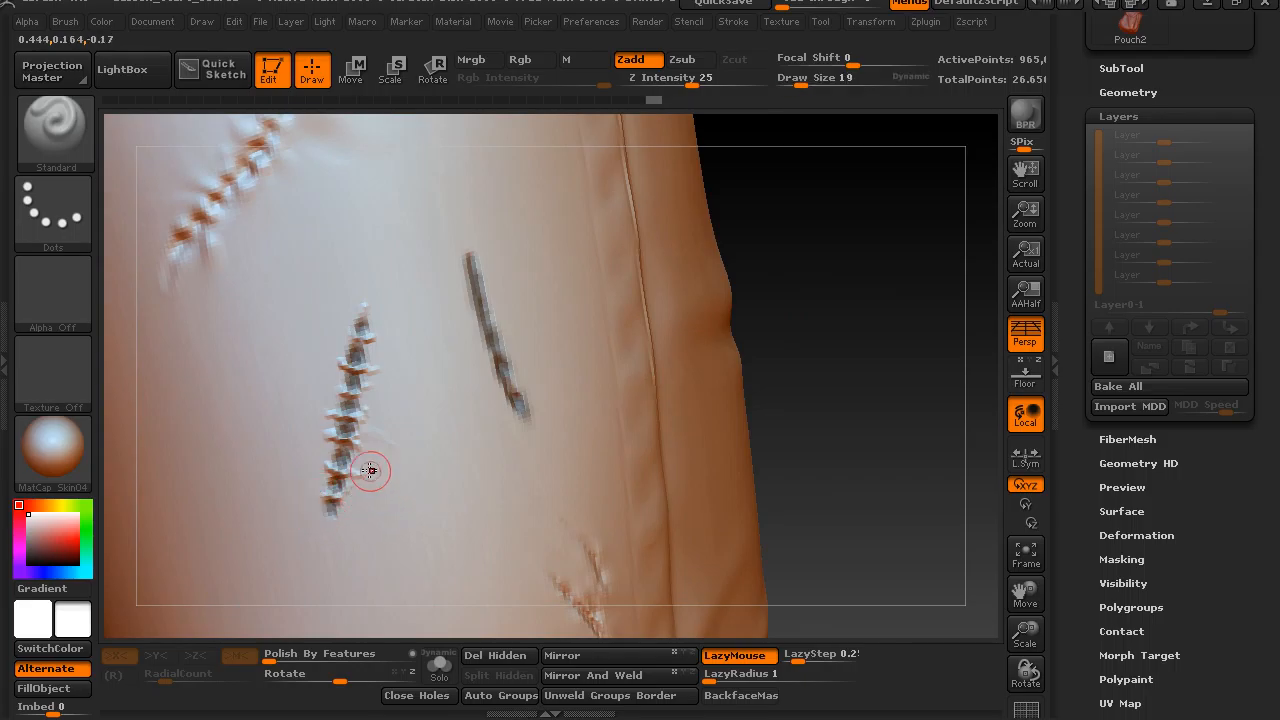
key(s)
drag(381, 457, 376, 457)
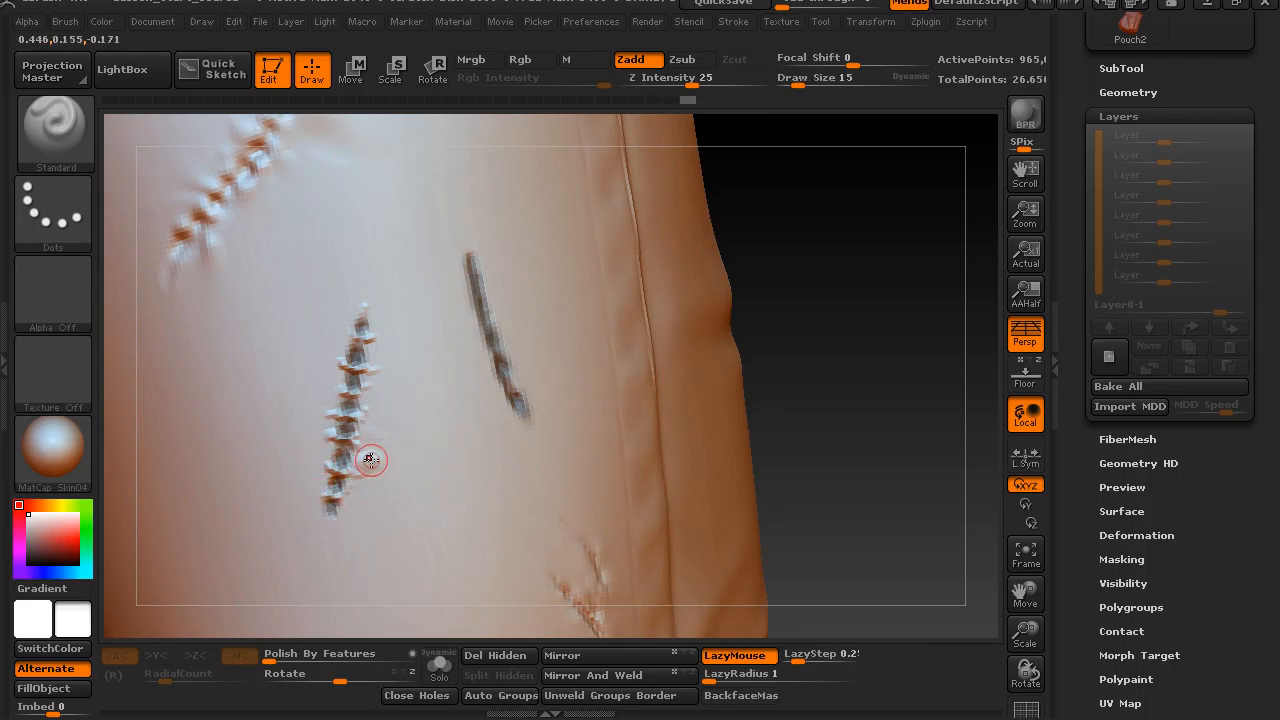
key(shift)
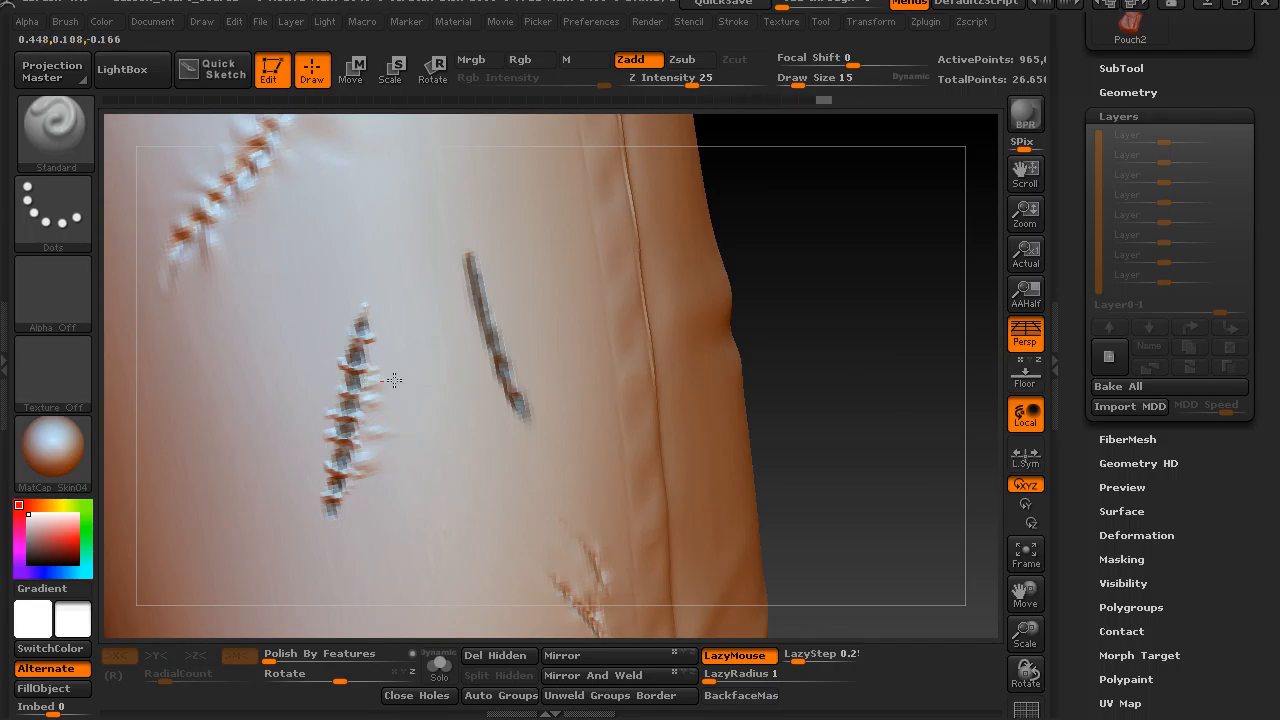
key(shift)
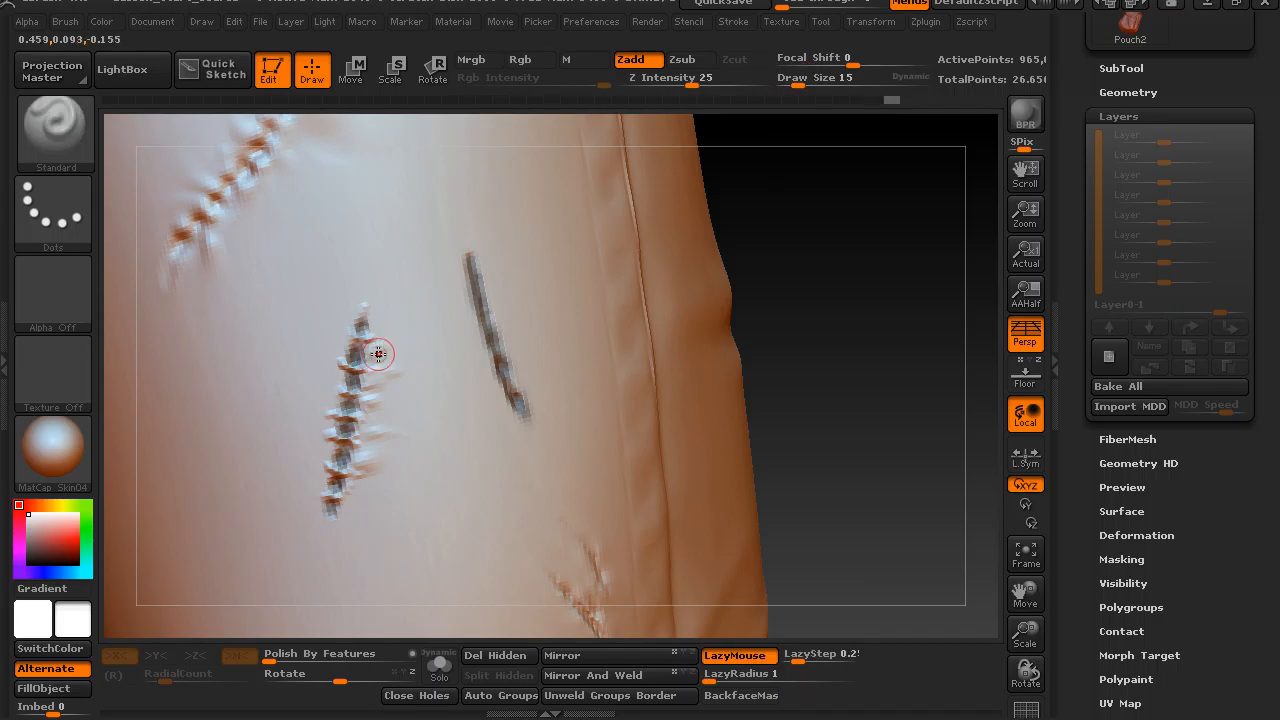
shift+drag(377, 443, 398, 446)
Raise small fabric creases along the opposite side and upper end of the stitched cut.
mouse_move(349, 483)
mouse_down()
mouse_move(398, 540)
mouse_move(362, 512)
mouse_move(348, 538)
mouse_move(339, 516)
mouse_move(291, 503)
mouse_up()
drag(331, 451, 299, 457)
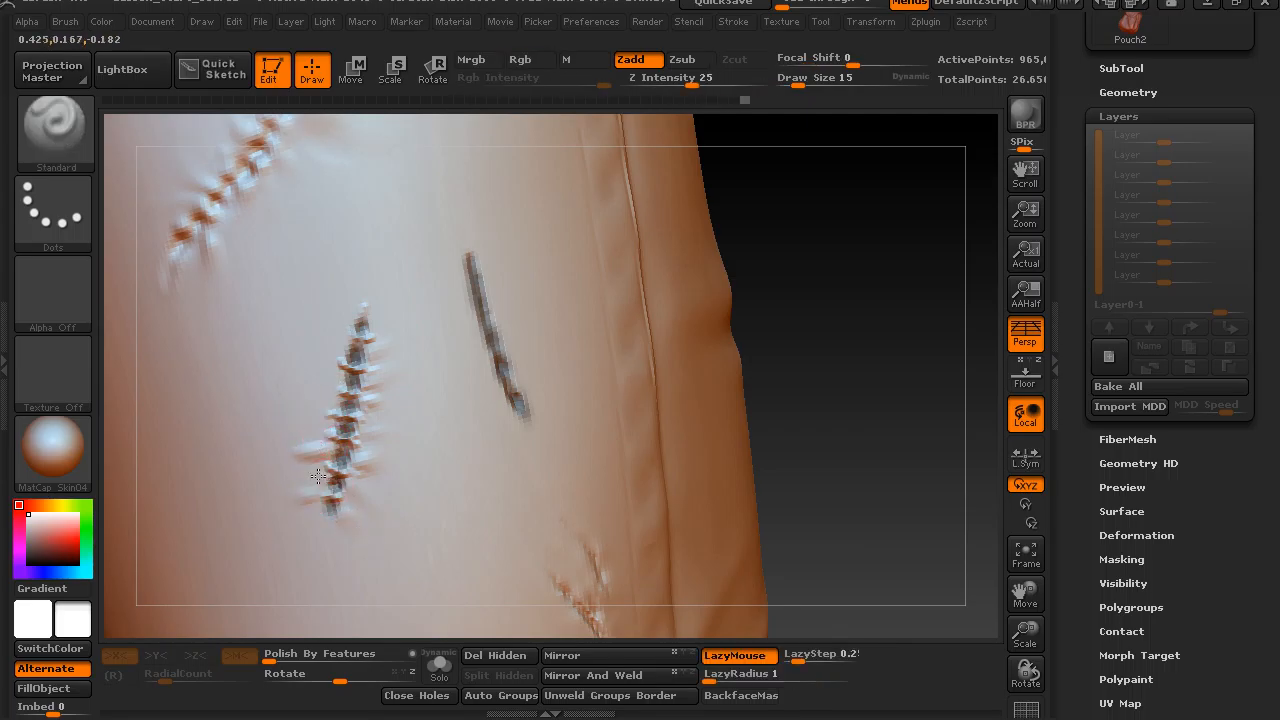
mouse_move(333, 372)
mouse_down()
mouse_move(316, 360)
mouse_move(326, 325)
mouse_move(323, 348)
mouse_up()
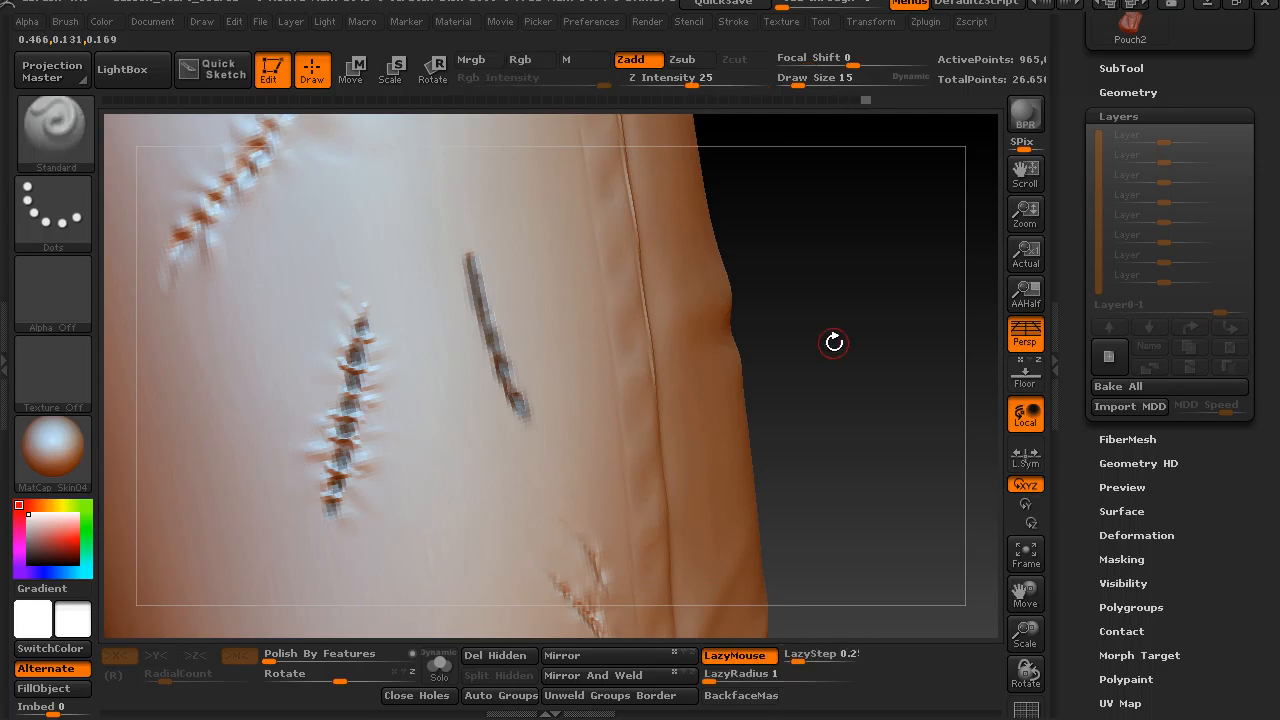
Build up a raised rim around the plain masked cut, clear the mask, and smooth the cut's edges.
mouse_move(470, 286)
mouse_down()
mouse_move(467, 230)
mouse_move(472, 258)
mouse_up()
drag(792, 256, 757, 245)
drag(470, 241, 547, 437)
mouse_move(487, 367)
mouse_down()
mouse_move(535, 433)
mouse_move(477, 344)
mouse_up()
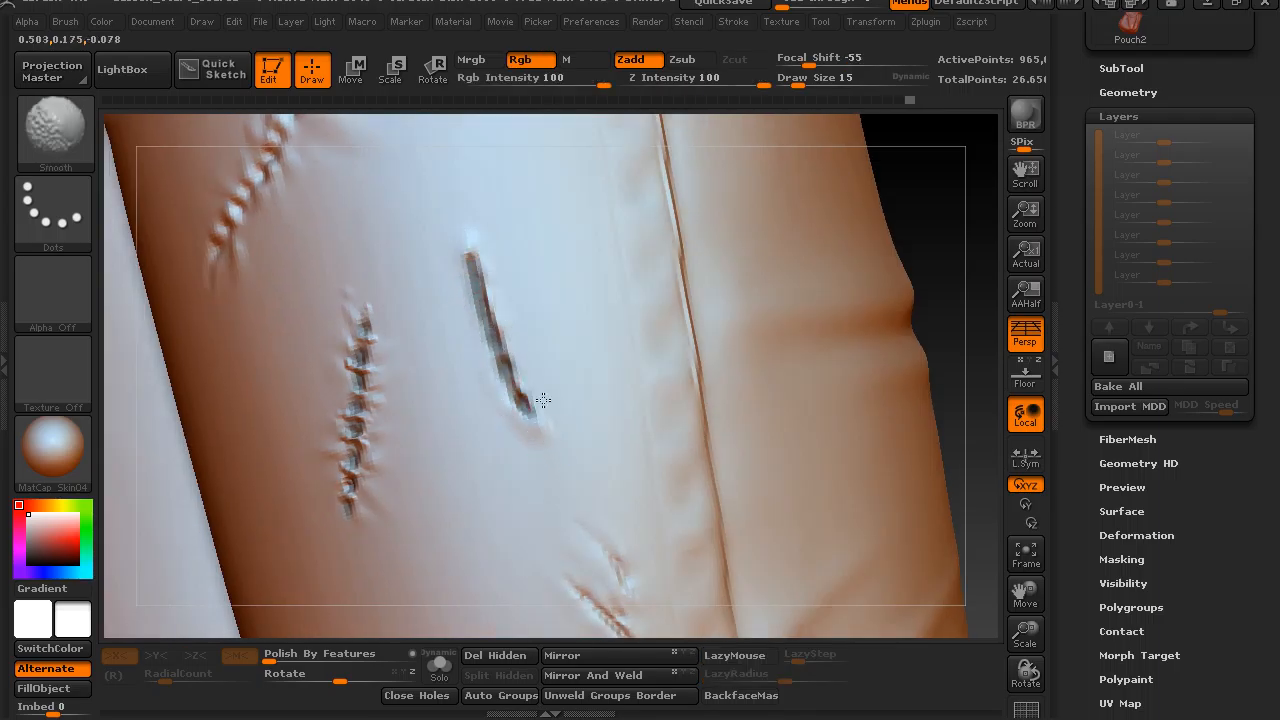
mouse_move(943, 323)
mouse_down()
mouse_move(918, 240)
mouse_move(908, 248)
mouse_up()
shift+drag(521, 405, 488, 279)
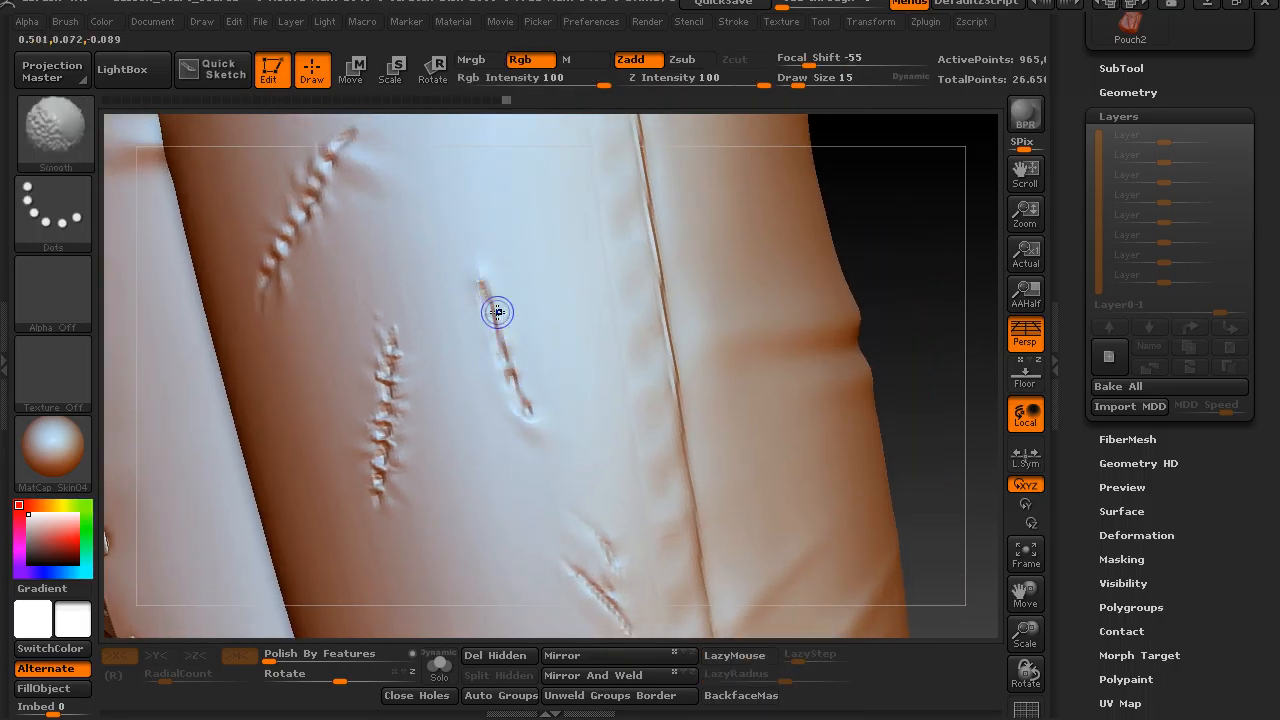
Switch to the Slash3 brush and recarve the groove of the plain cut at draw size 15.
key(b)
key(s)
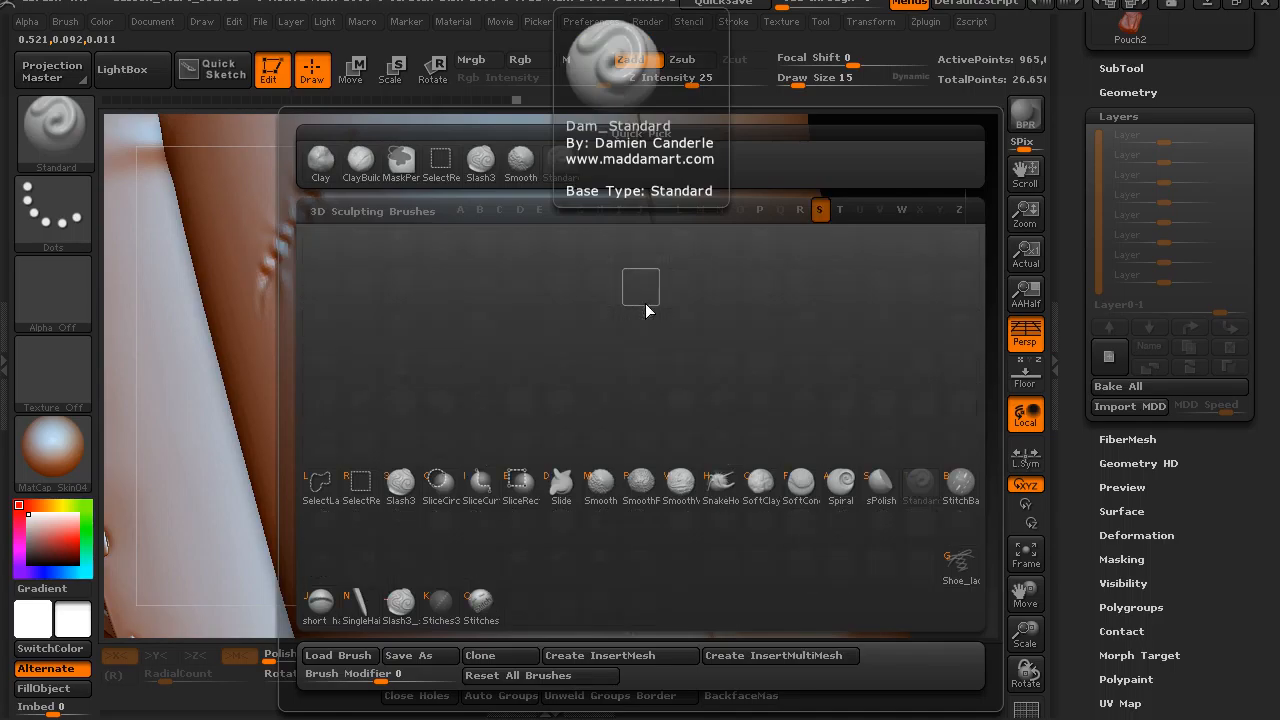
key(l)
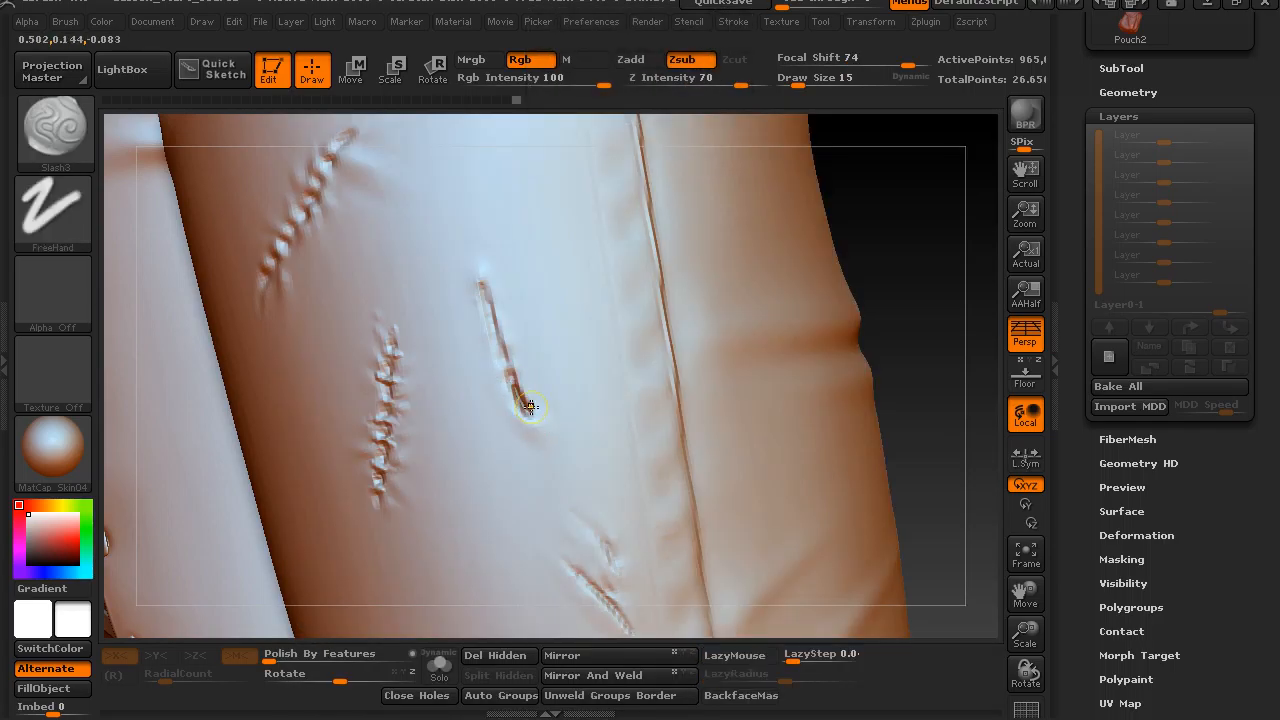
mouse_move(509, 377)
mouse_down()
mouse_move(475, 265)
mouse_move(518, 403)
mouse_up()
key(s)
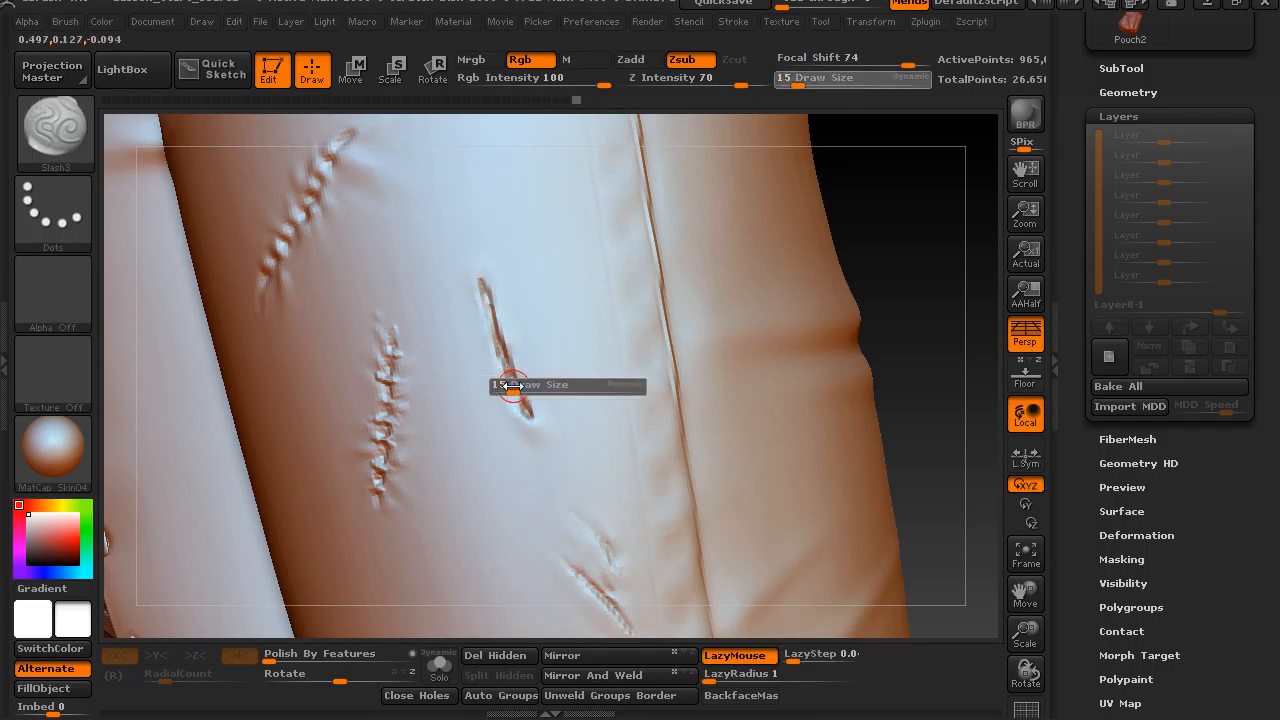
Smooth the plain cut's raised edges and slash its groove again from the lower end upward.
mouse_move(960, 257)
mouse_down()
mouse_move(971, 240)
mouse_move(940, 250)
mouse_up()
shift+drag(471, 269, 496, 328)
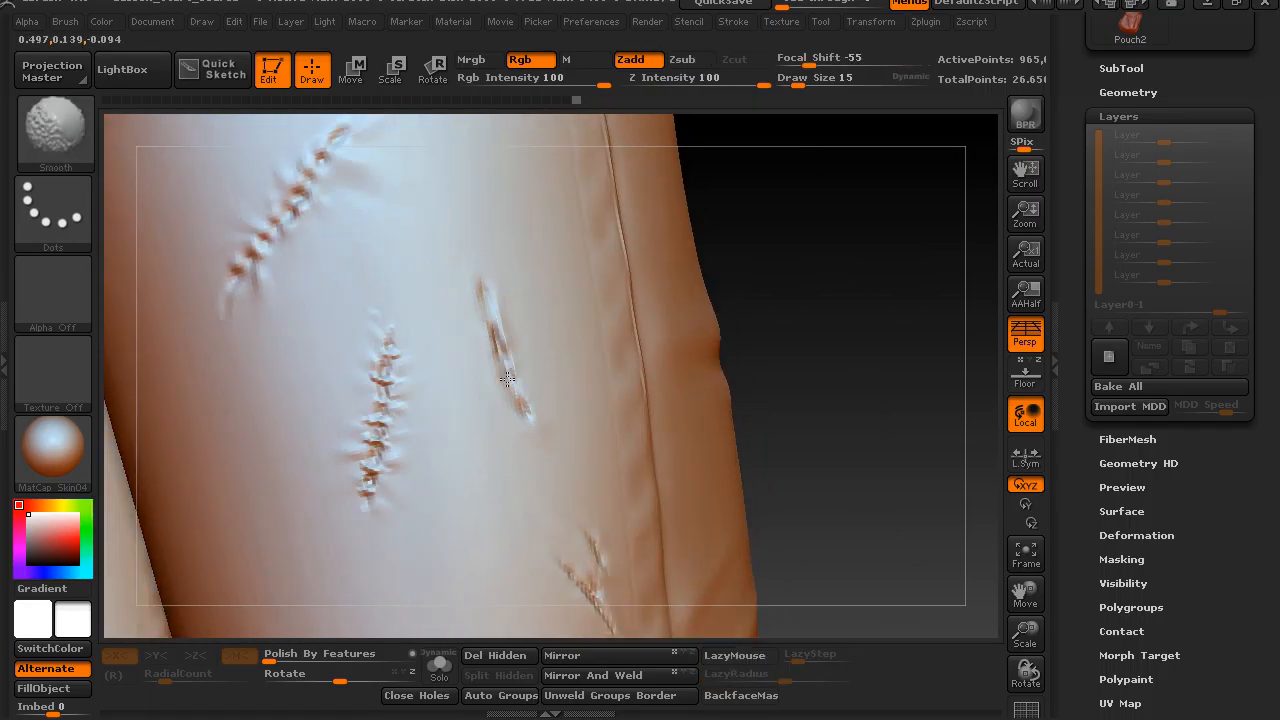
drag(771, 294, 499, 335)
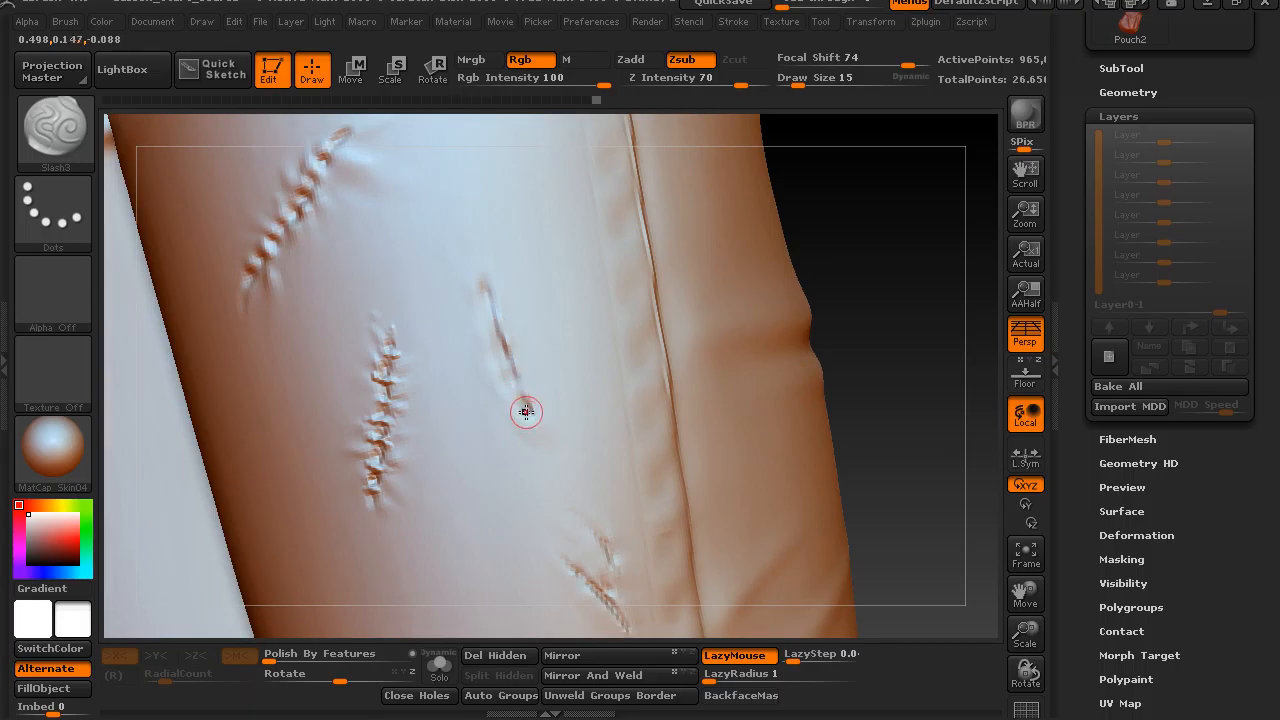
drag(527, 411, 505, 368)
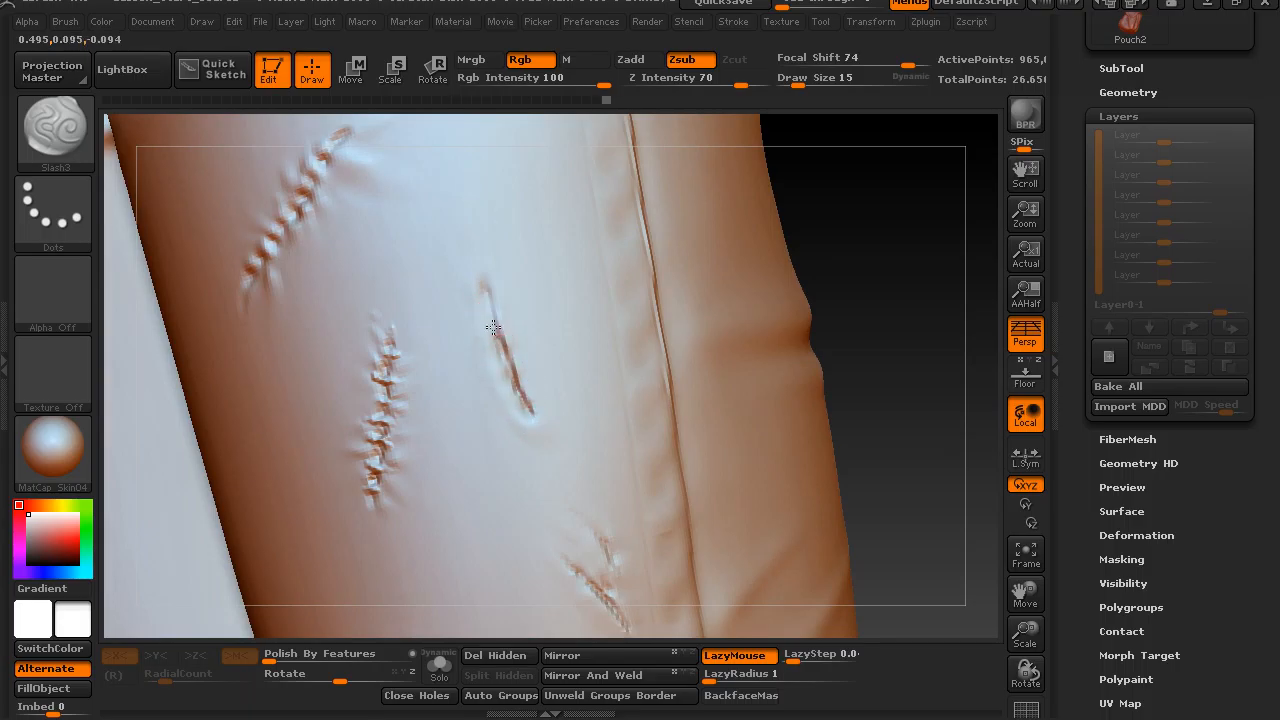
drag(866, 305, 501, 342)
Examine the finished thigh cuts and the whole character from the back and front.
drag(763, 277, 591, 400)
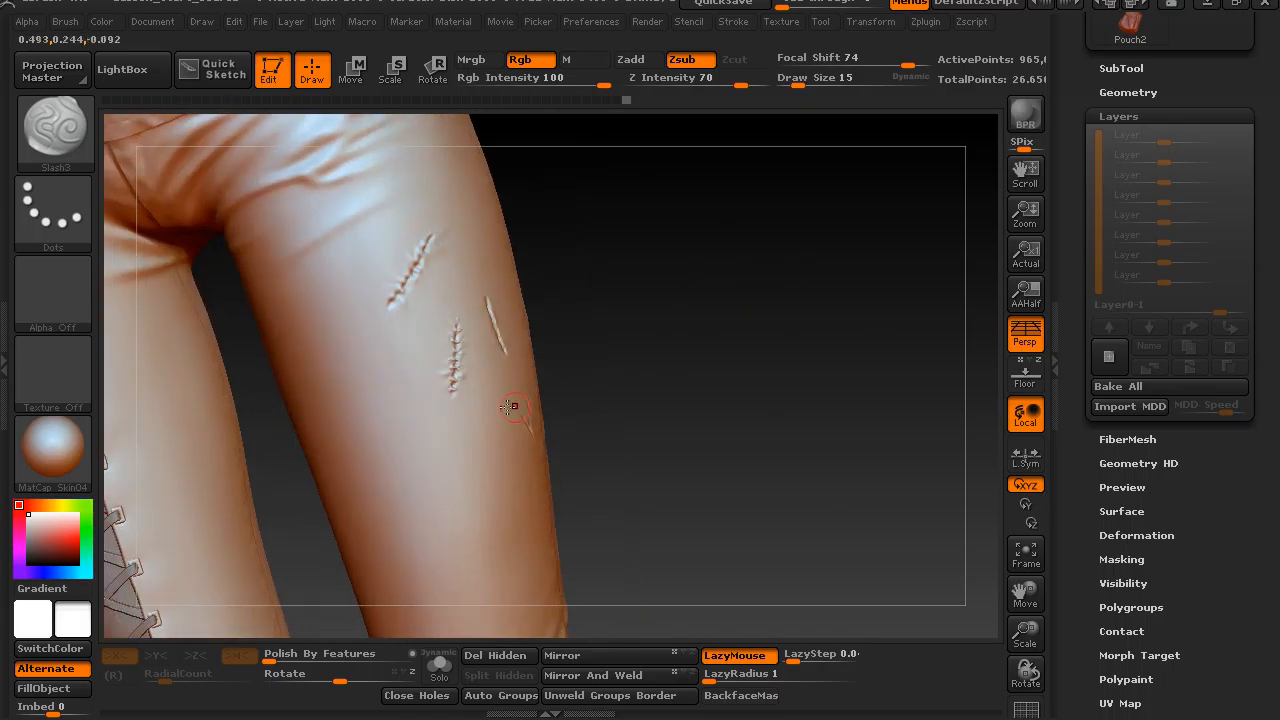
drag(700, 329, 332, 500)
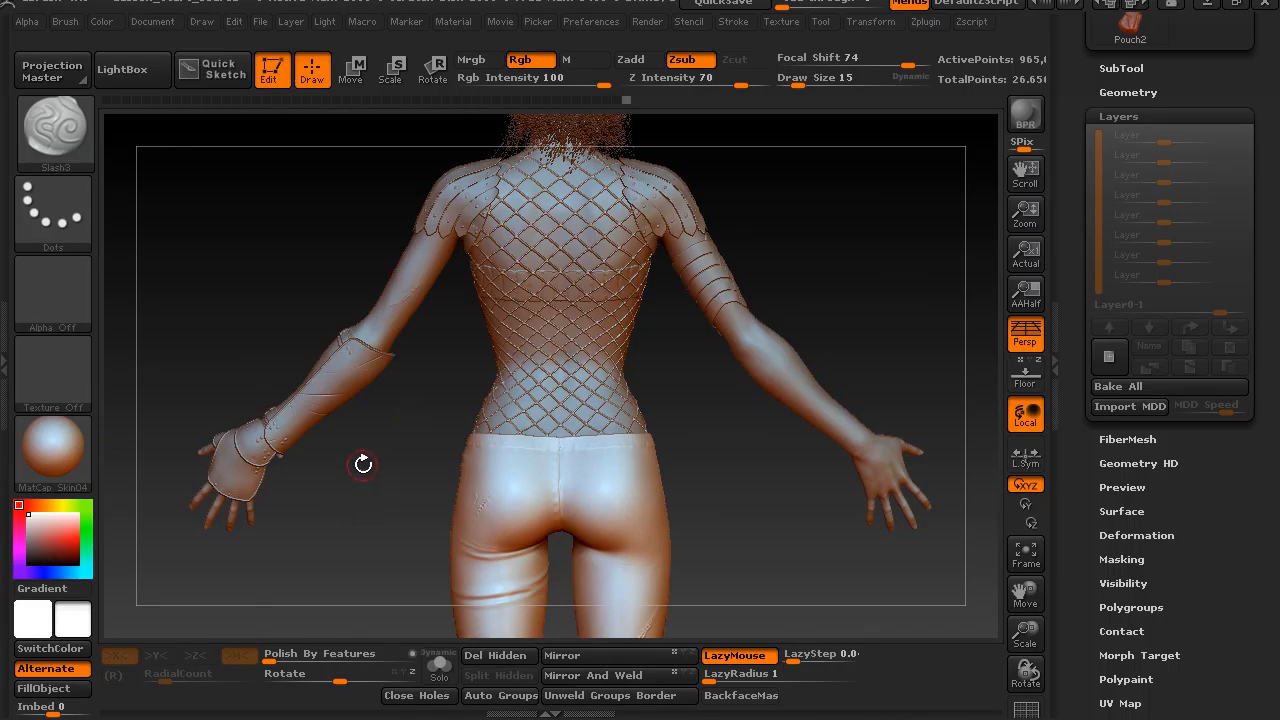
alt+drag(360, 455, 326, 462)
drag(318, 479, 504, 446)
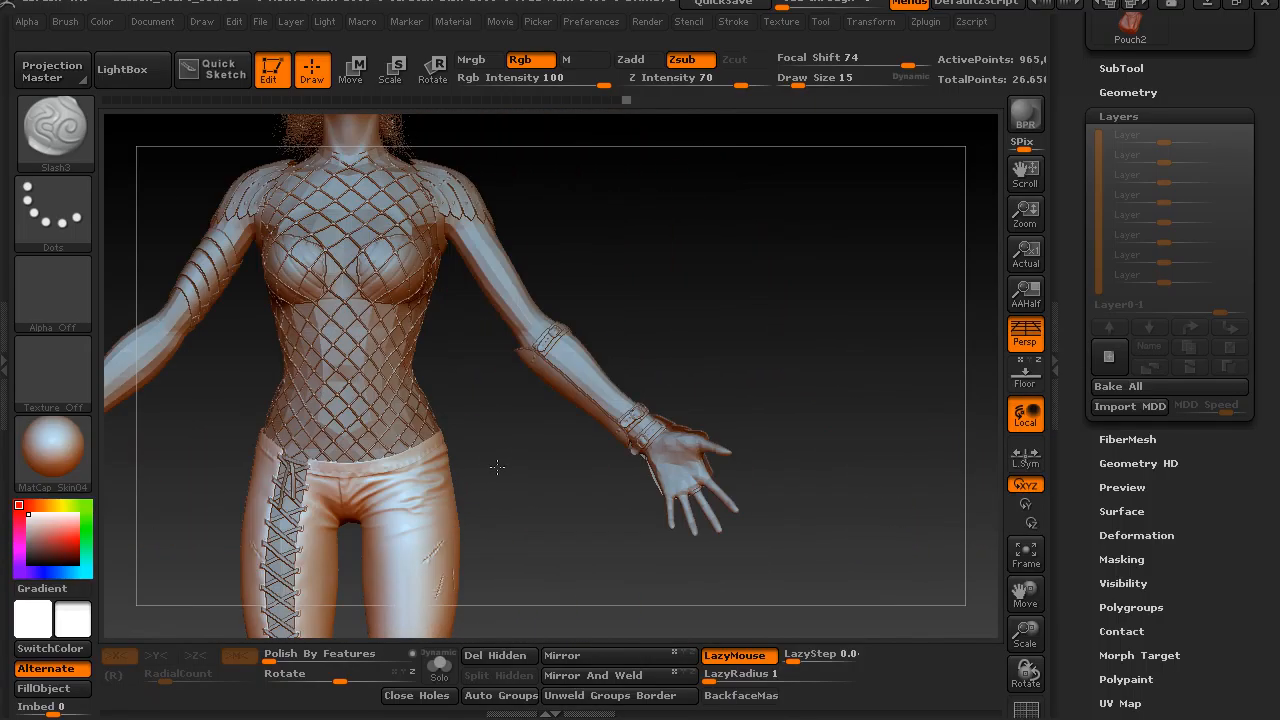